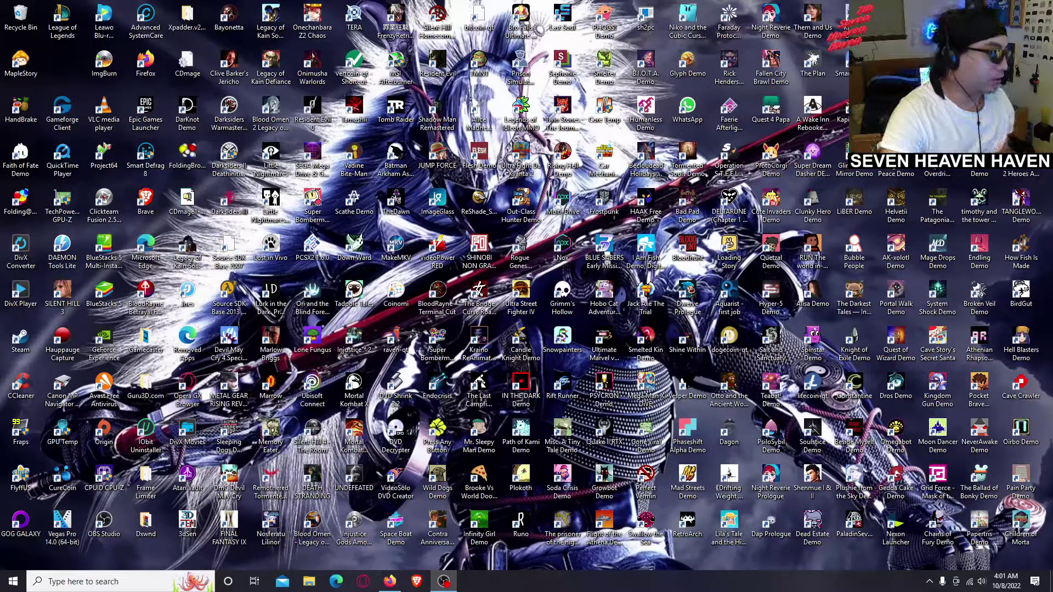
Step: Launch Steam from the desktop and close the Yu-Gi-Oh! Fest 2022 news window
double_click(26, 337)
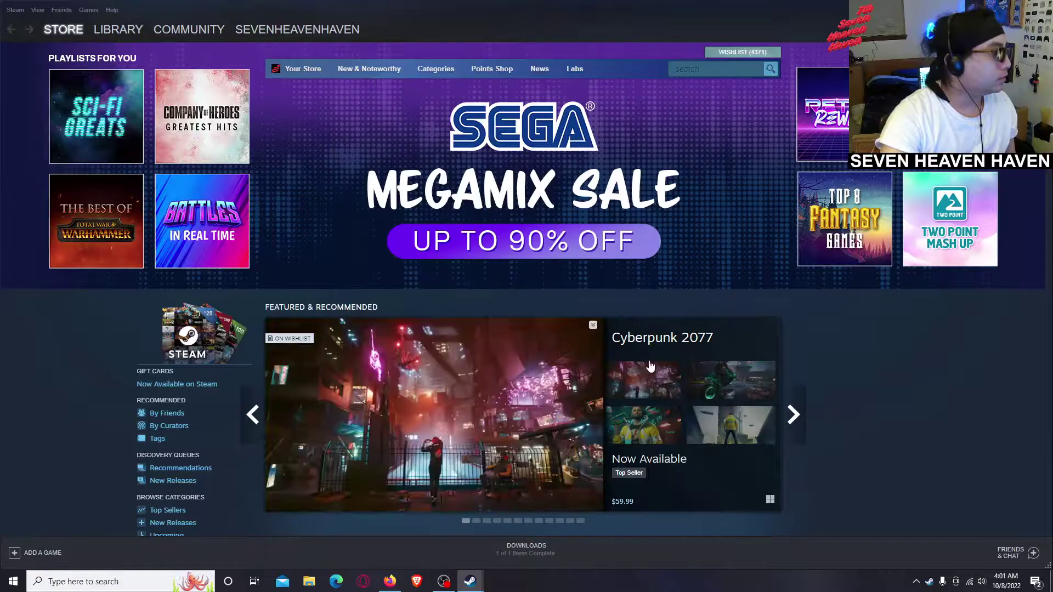
mouse_move(471, 580)
mouse_move(540, 534)
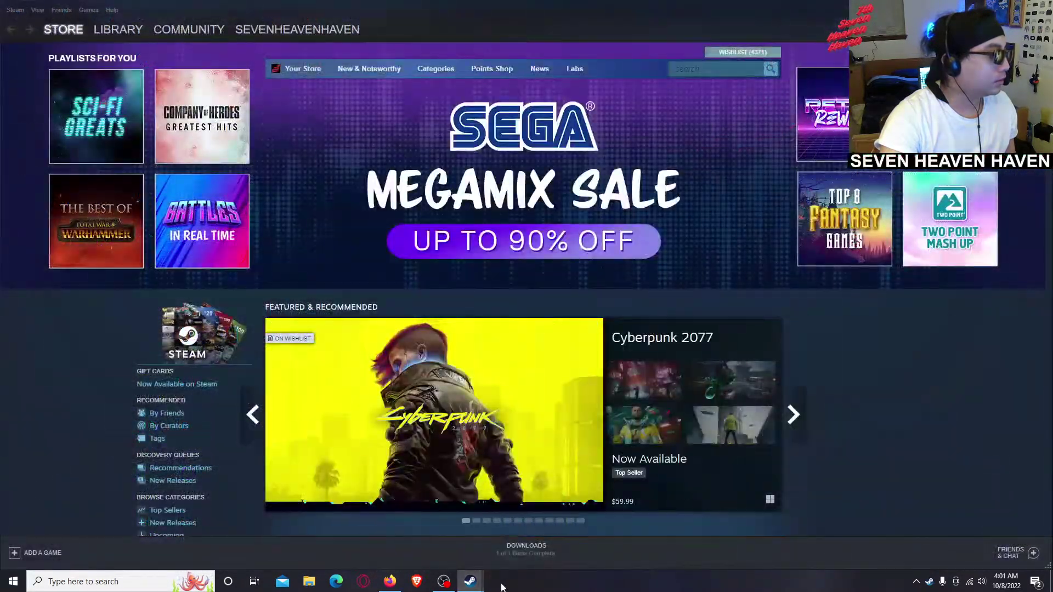
click(540, 541)
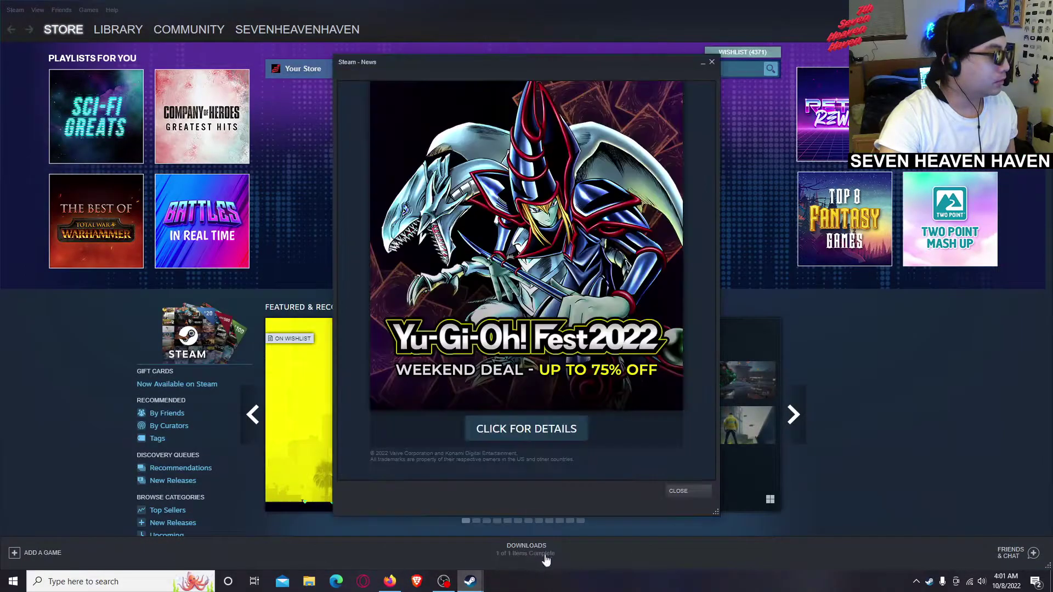
click(675, 499)
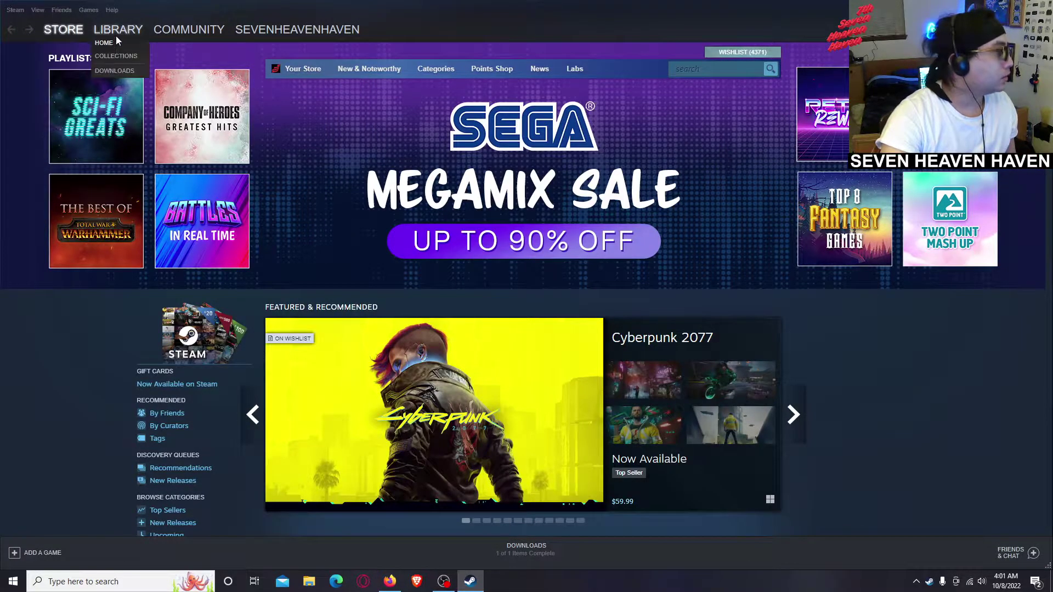
Step: Search the store for "retroarch" and open the store page of the main RetroArch entry
mouse_move(63, 24)
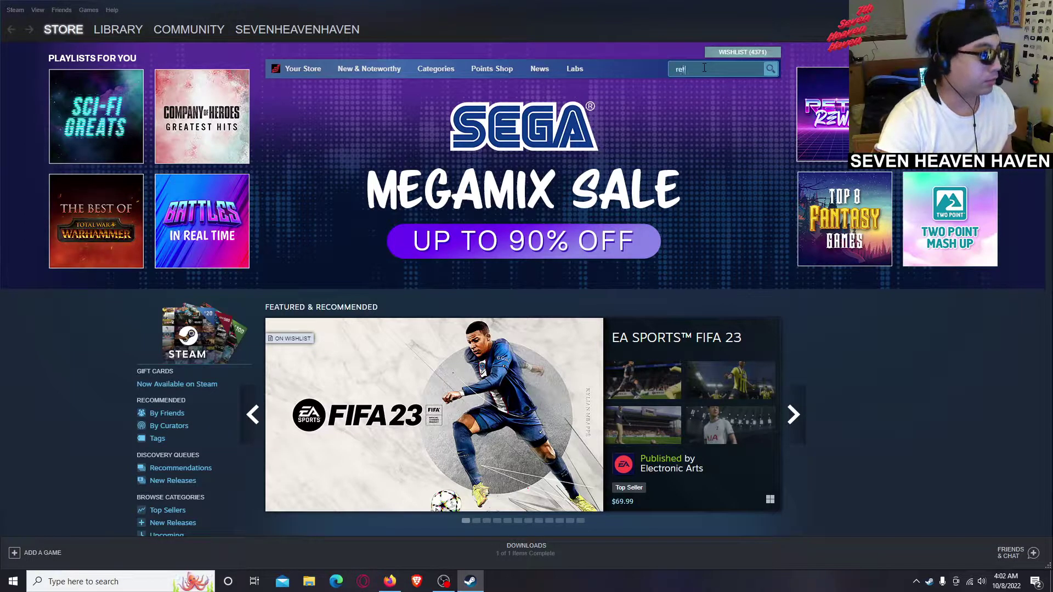
text(roarch)
key(Return)
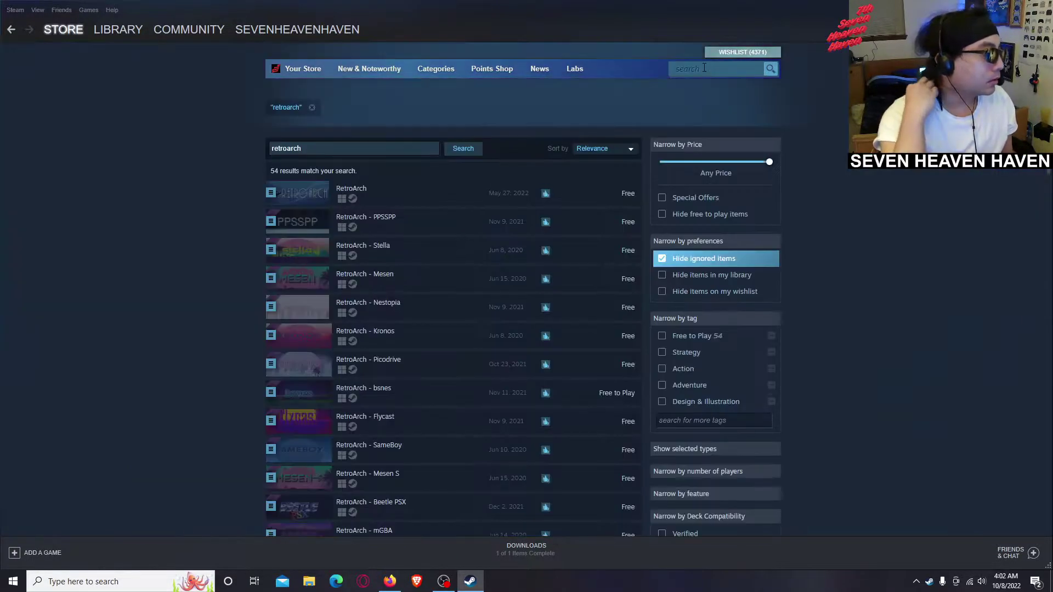
click(384, 186)
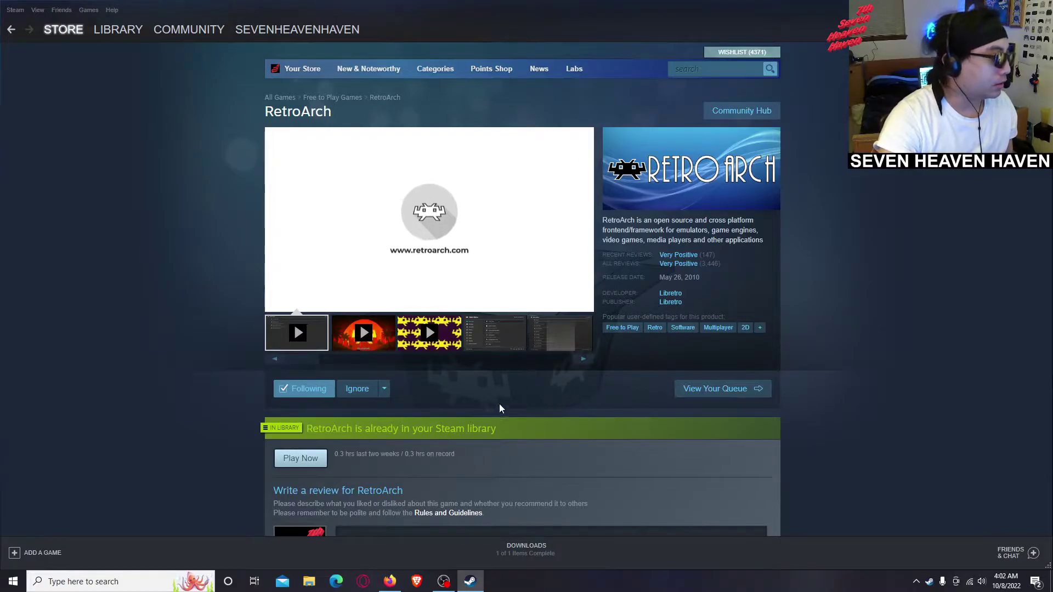
Step: Expand the full list of RetroArch's downloadable content on its store page and look through the available cores
scroll(577, 414, down, 3)
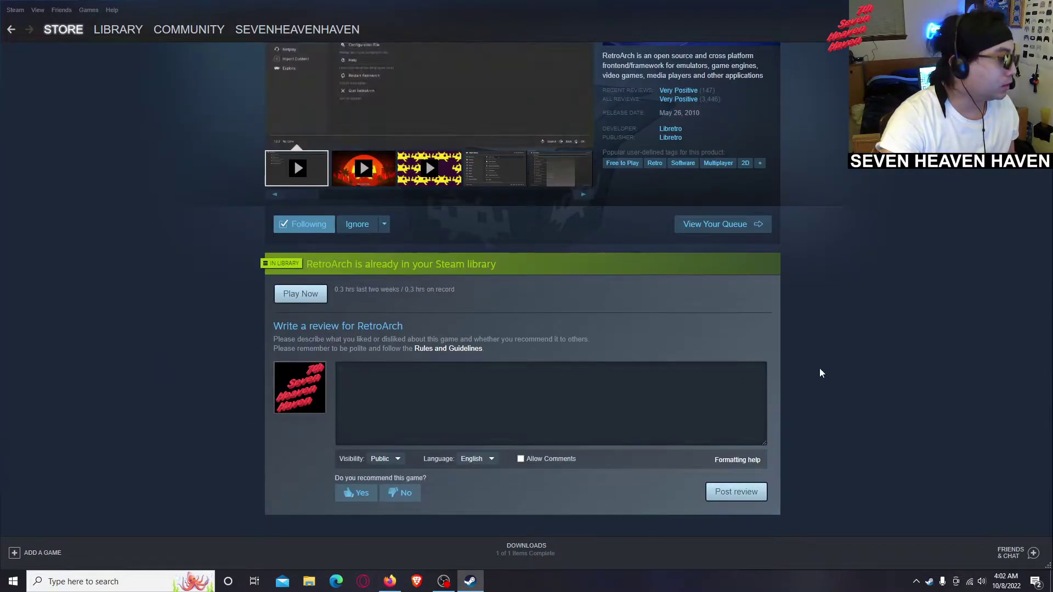
scroll(663, 348, down, 7)
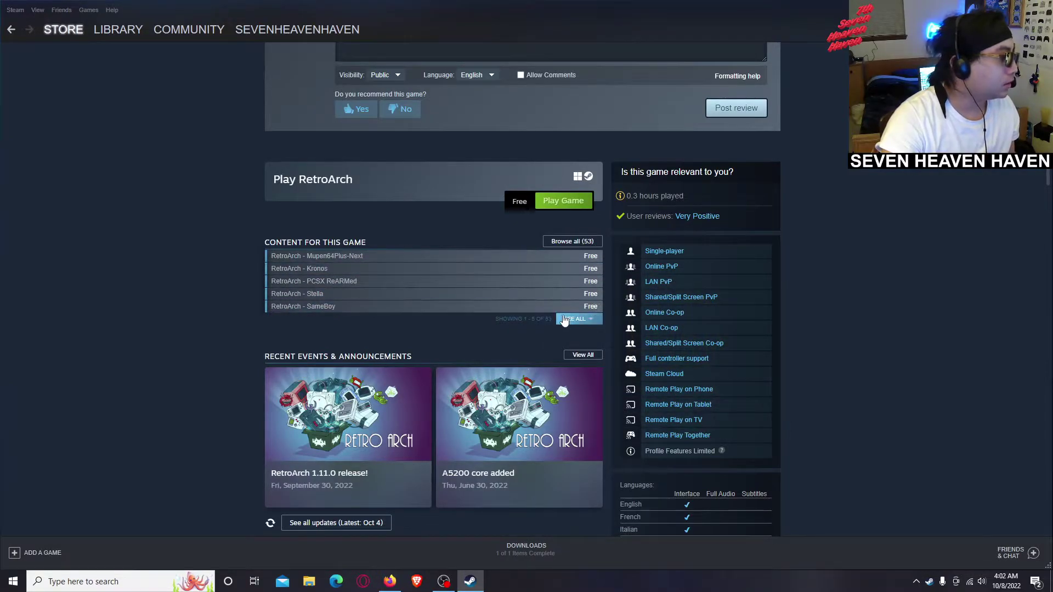
click(572, 319)
scroll(353, 307, down, 5)
scroll(353, 334, down, 5)
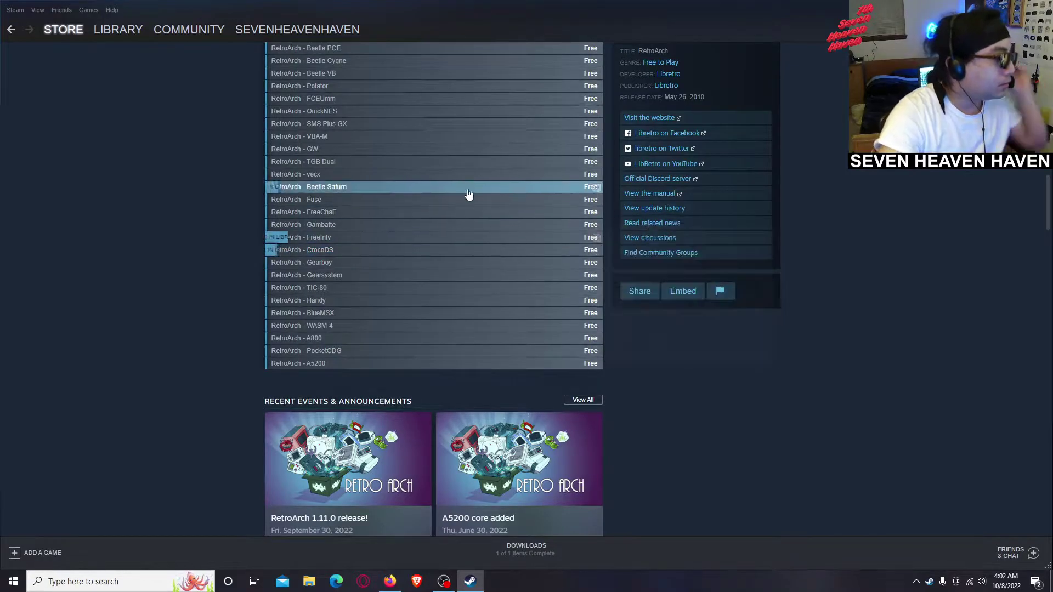
scroll(481, 311, up, 8)
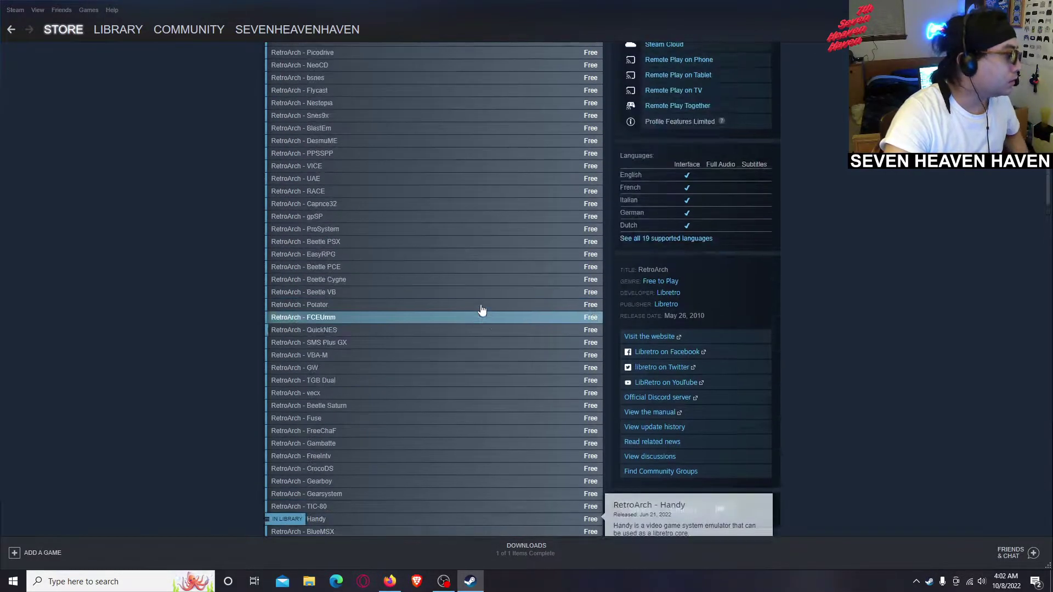
scroll(508, 283, up, 7)
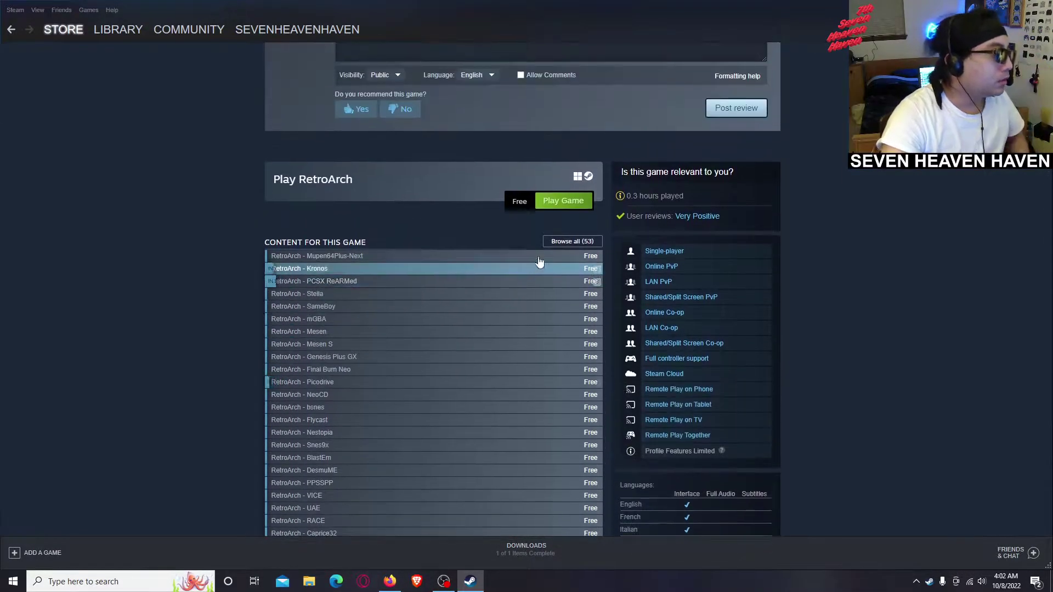
scroll(561, 323, down, 4)
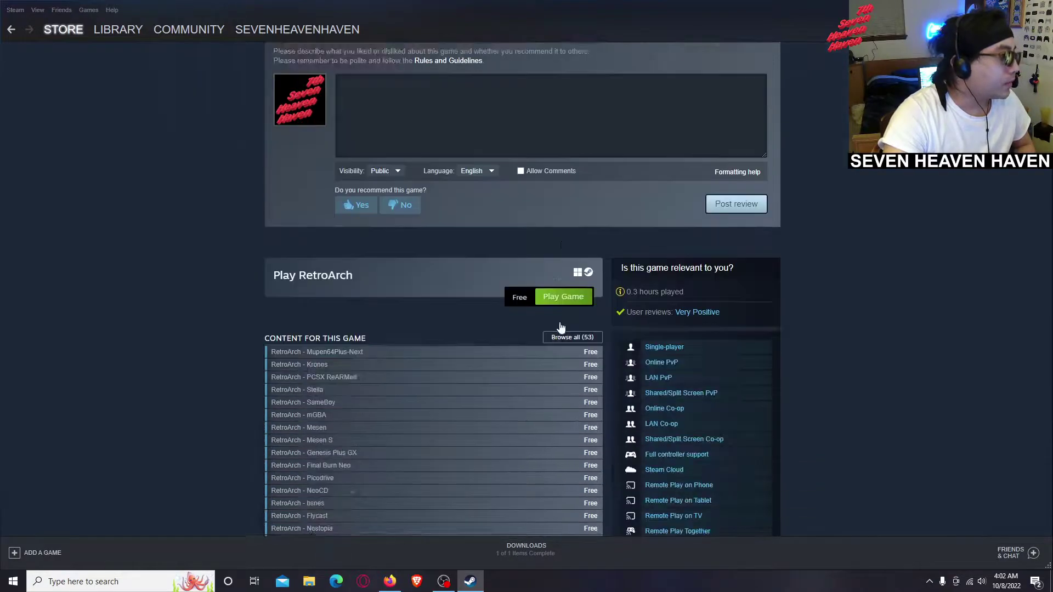
scroll(180, 108, up, 9)
Step: Go to the library home and select RetroArch in the games list
mouse_move(107, 34)
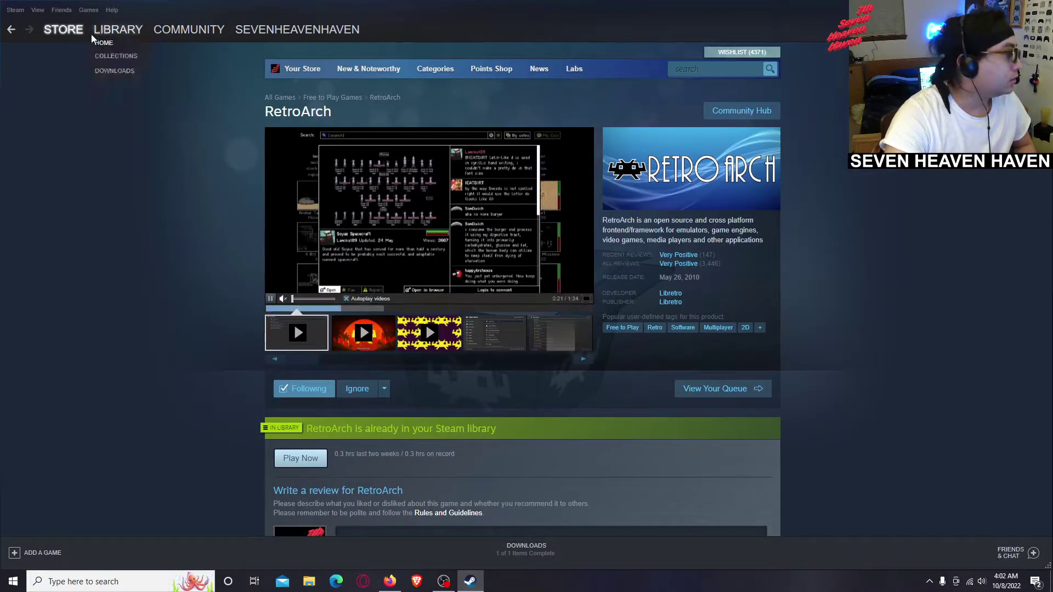
click(105, 43)
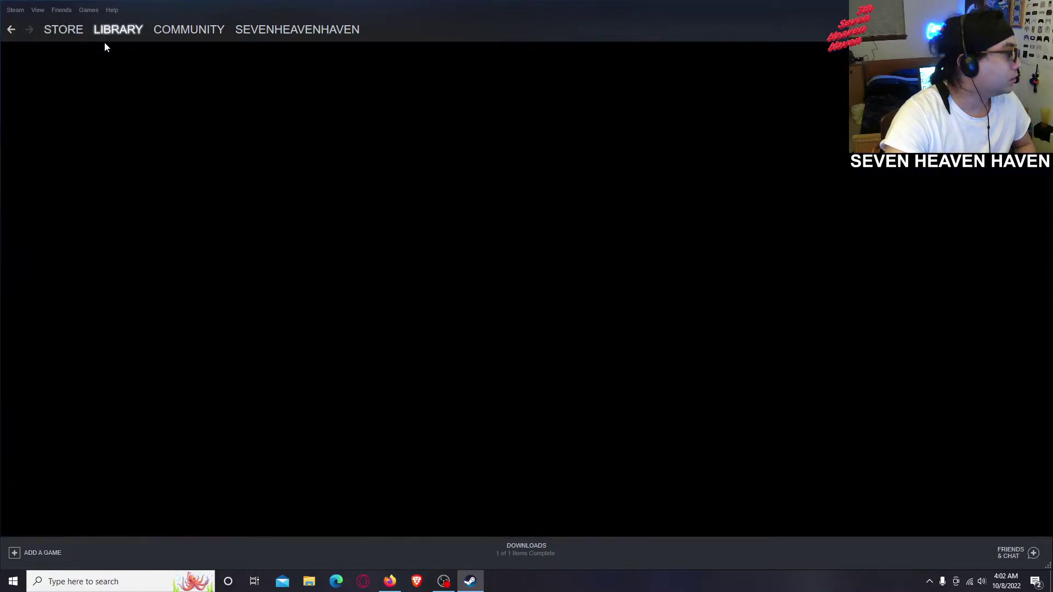
scroll(57, 317, down, 20)
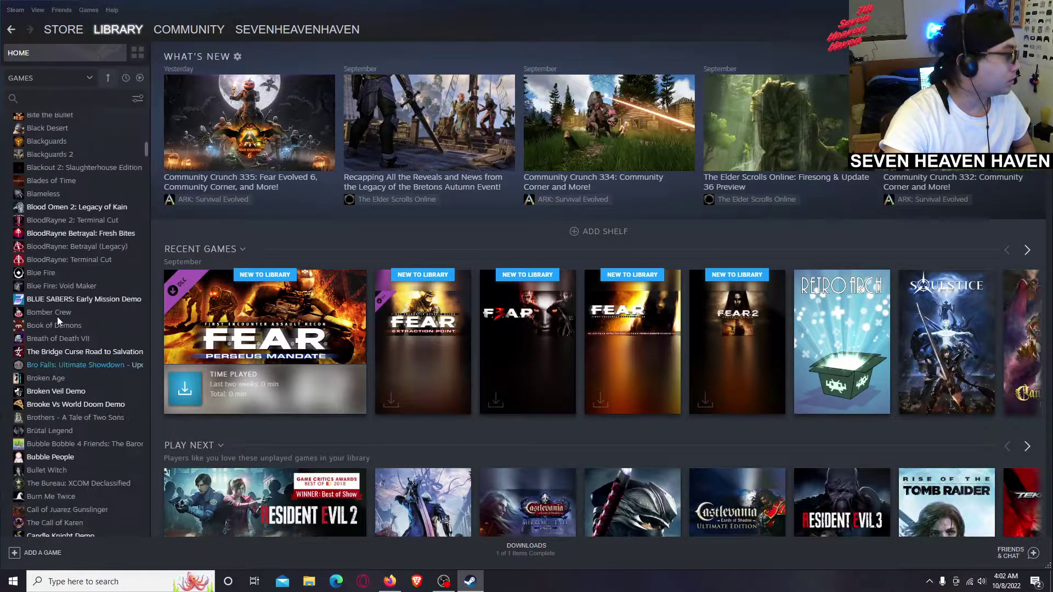
scroll(100, 333, down, 20)
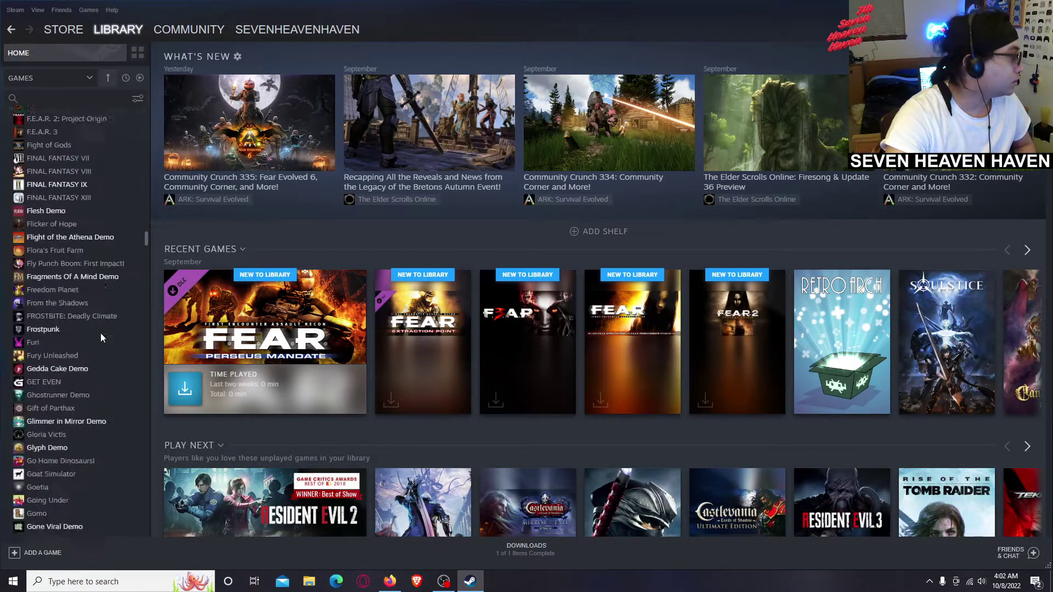
scroll(101, 332, down, 20)
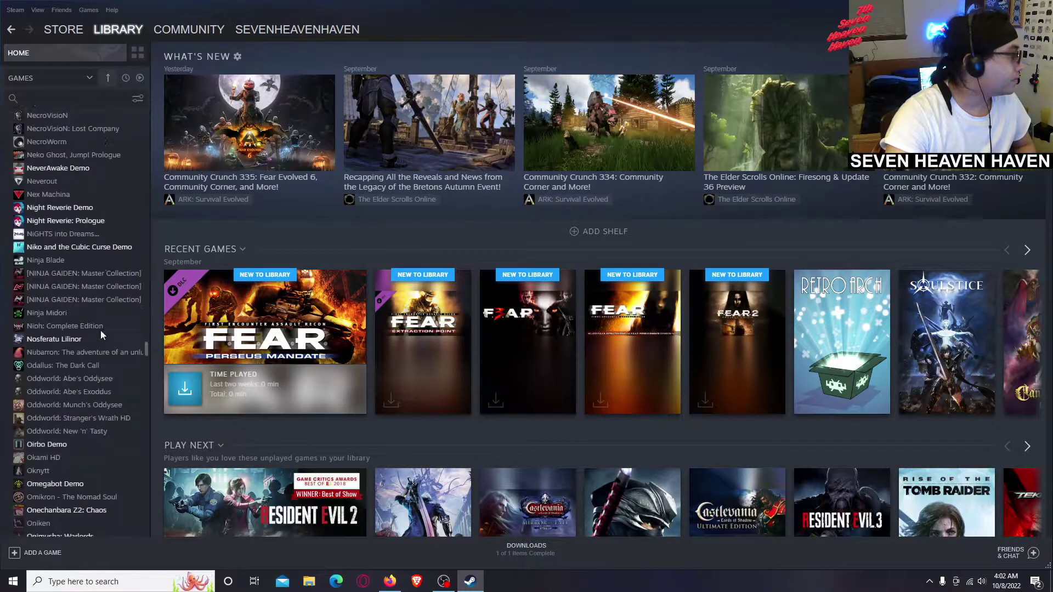
scroll(101, 327, down, 20)
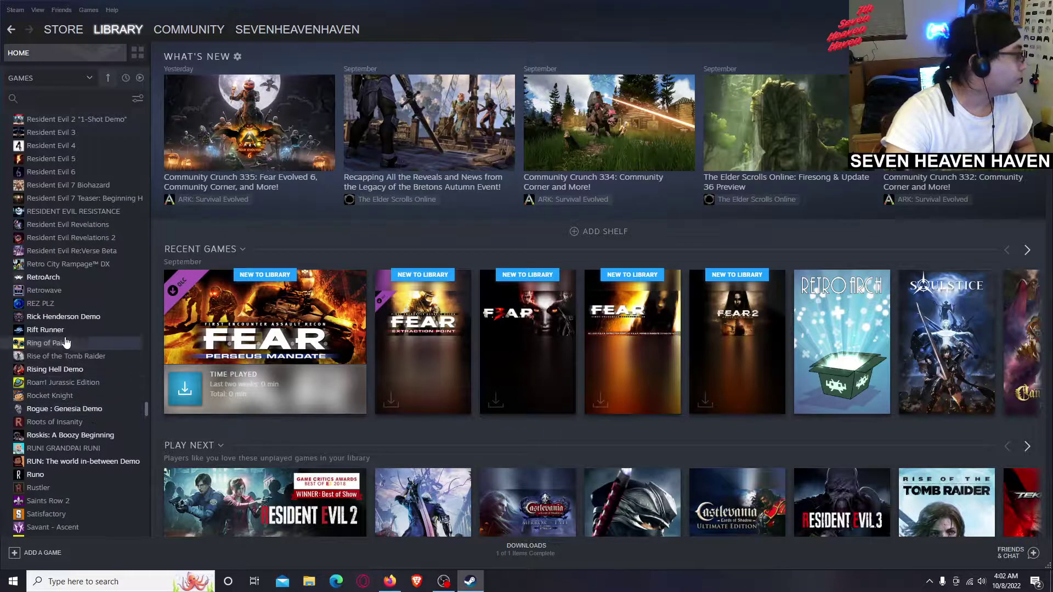
click(52, 279)
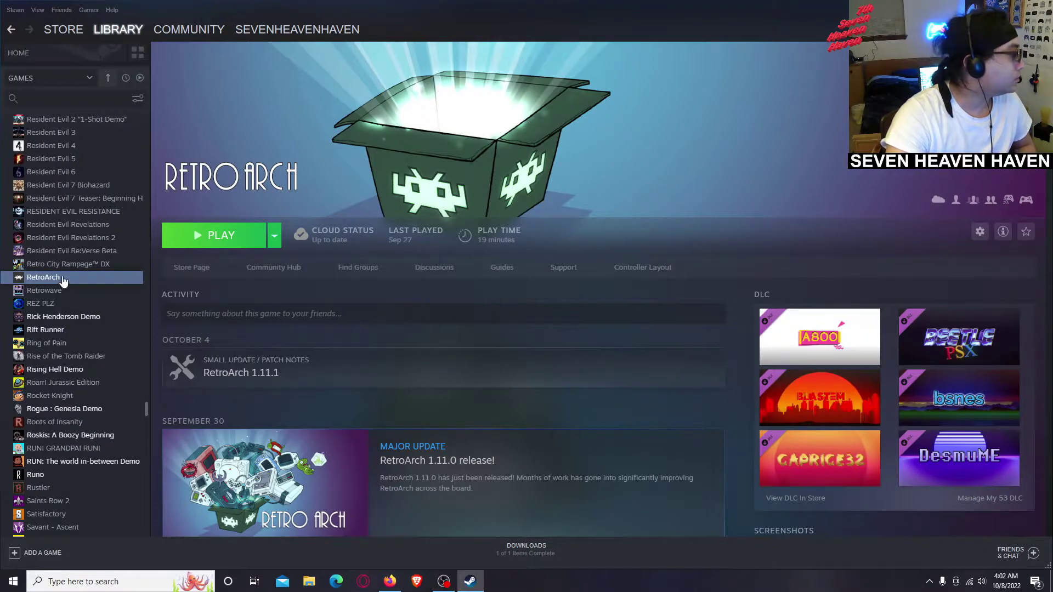
Step: Open RetroArch's install folder from the local files section of its properties, close the properties window, and look through the folder's contents
right_click(51, 278)
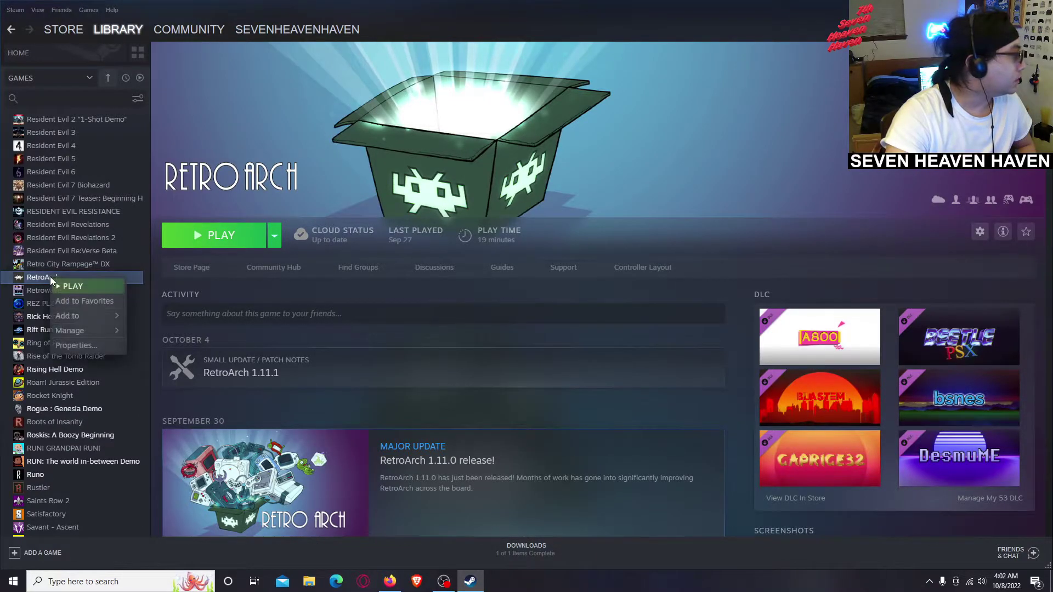
click(78, 344)
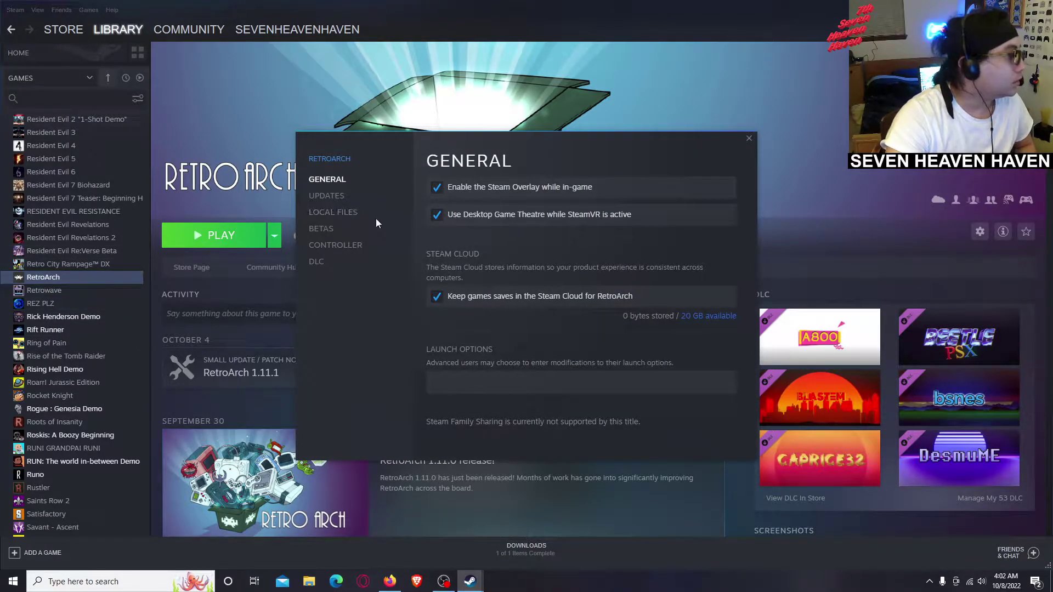
click(337, 214)
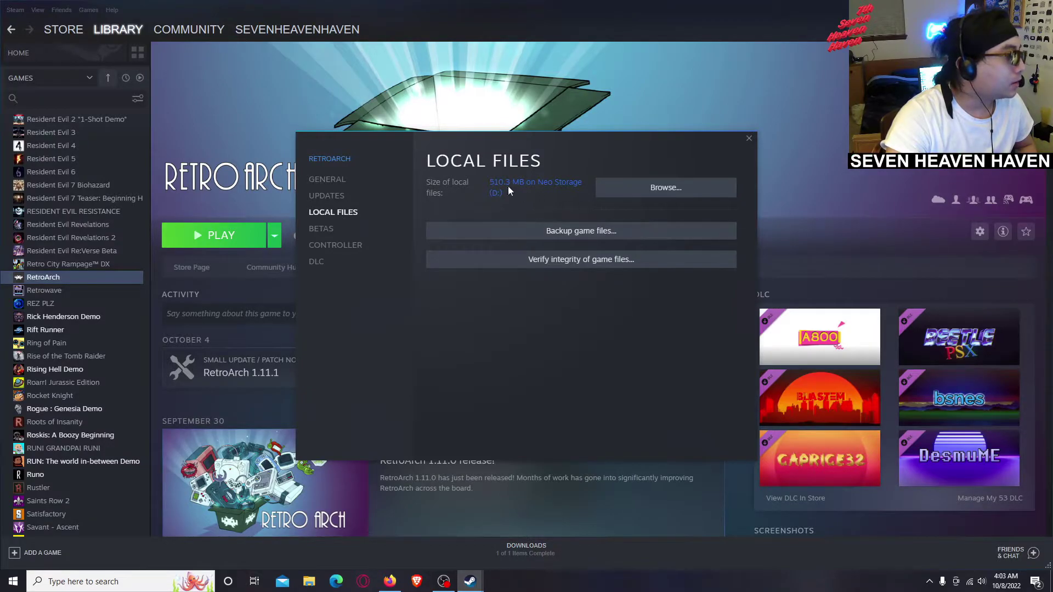
click(667, 196)
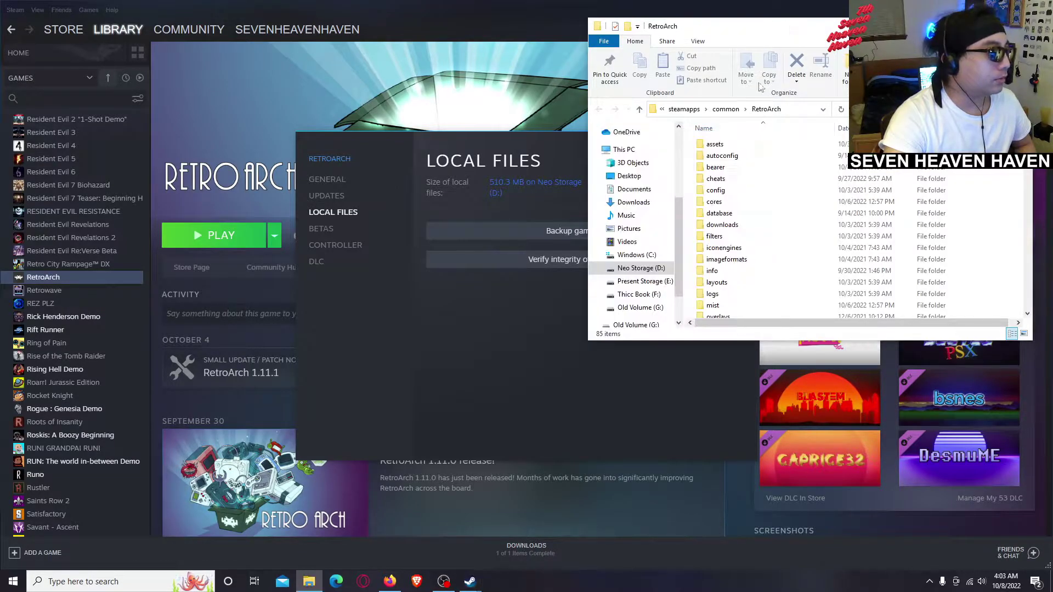
click(544, 143)
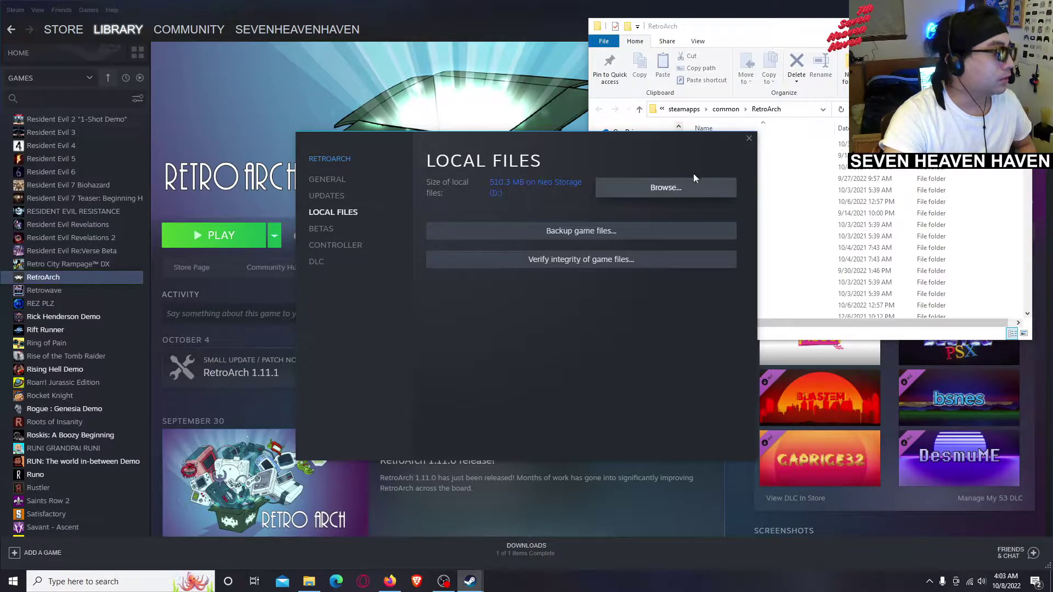
click(750, 139)
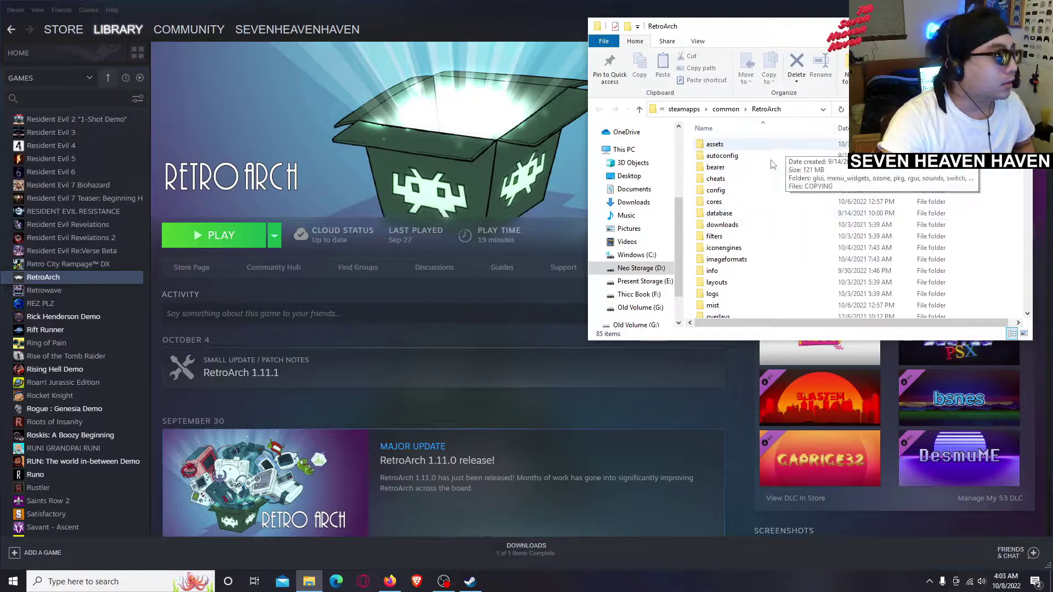
scroll(751, 220, down, 3)
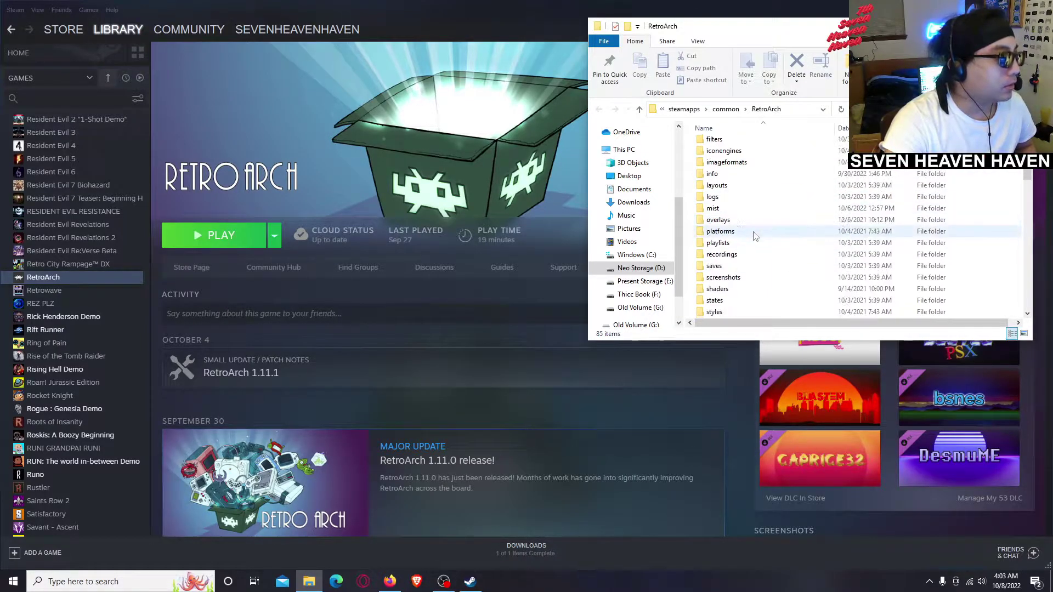
scroll(751, 228, up, 3)
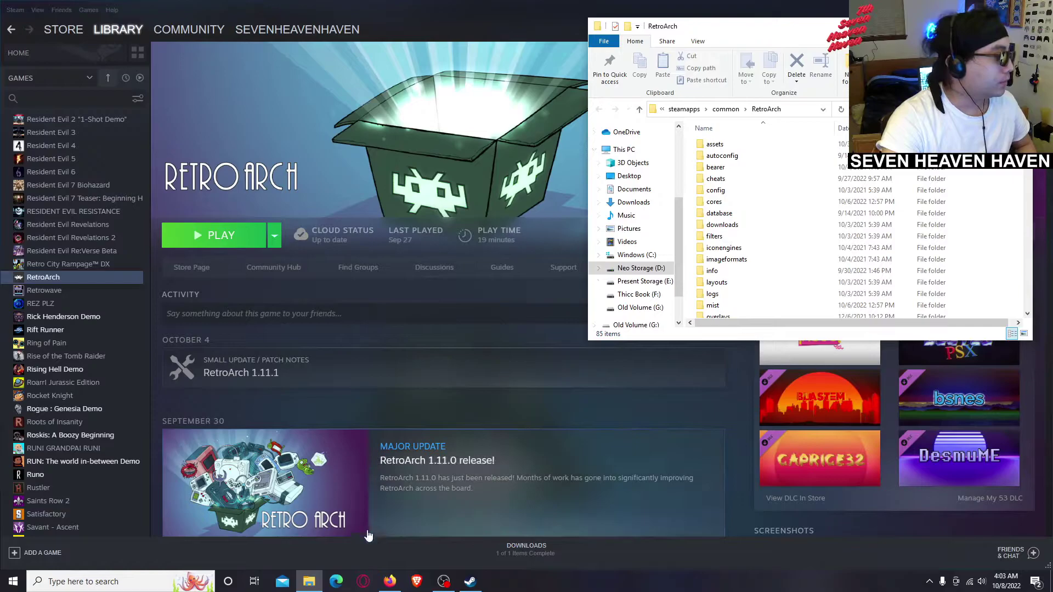
click(364, 583)
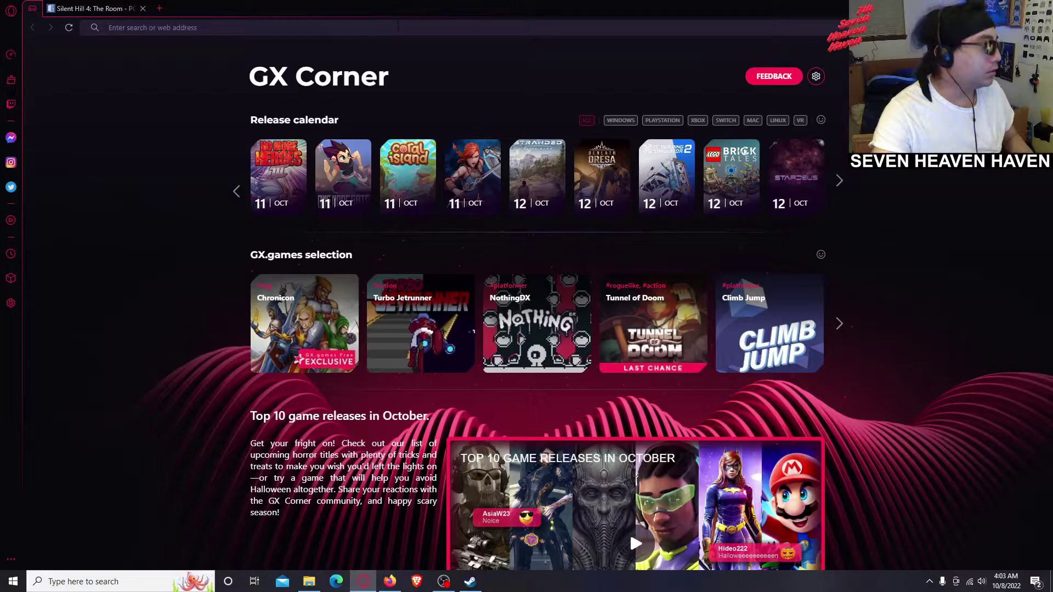
click(159, 9)
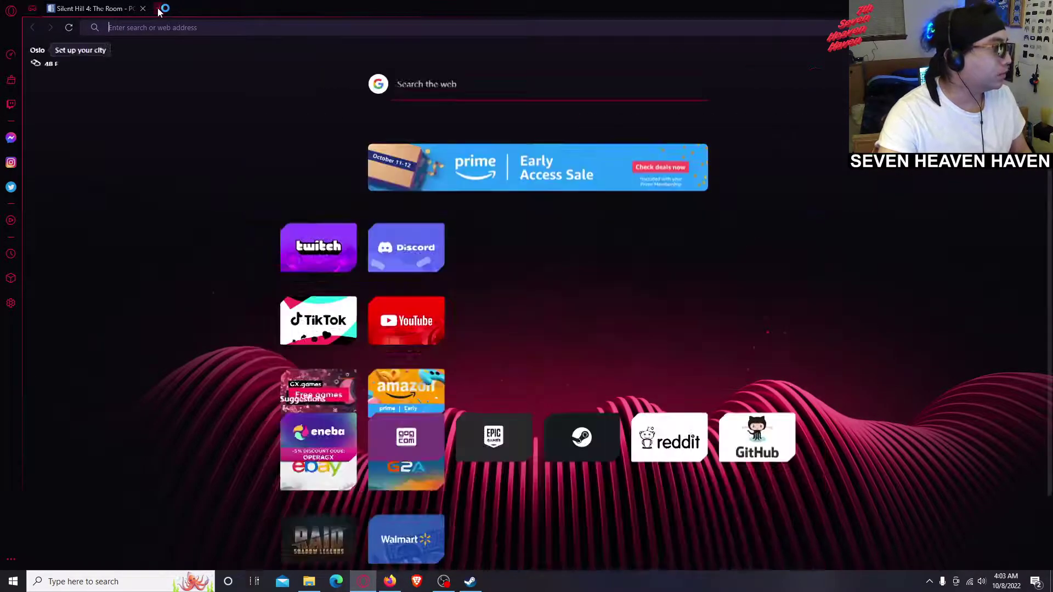
click(323, 26)
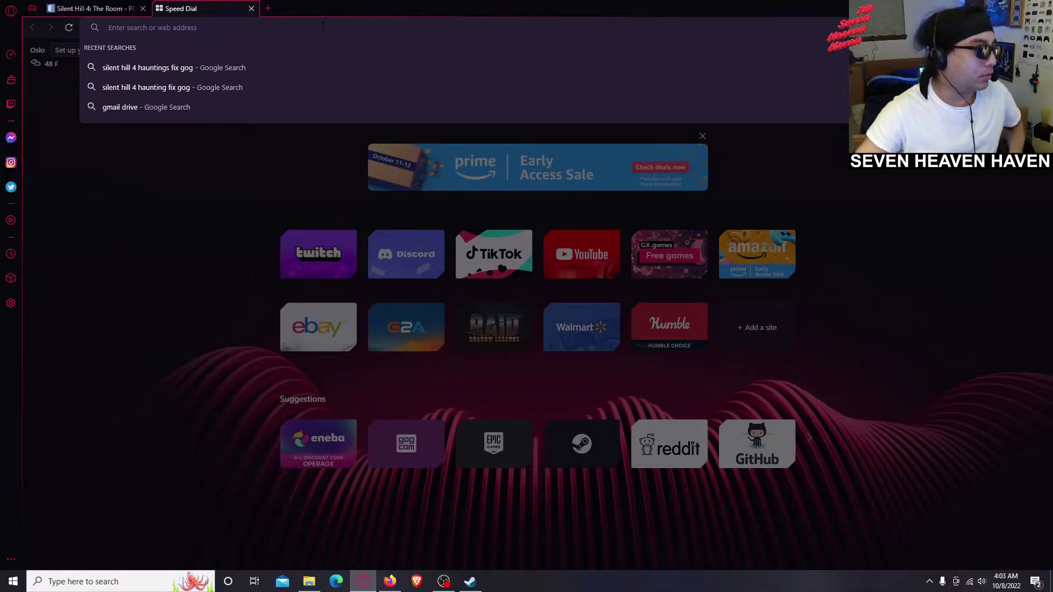
right_click(323, 27)
click(351, 79)
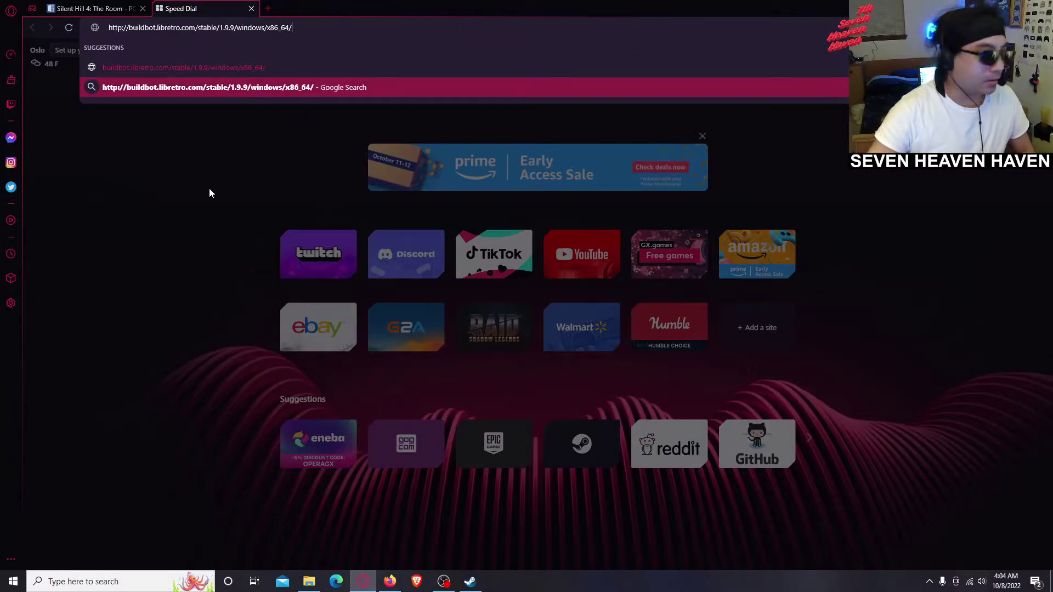
key(Return)
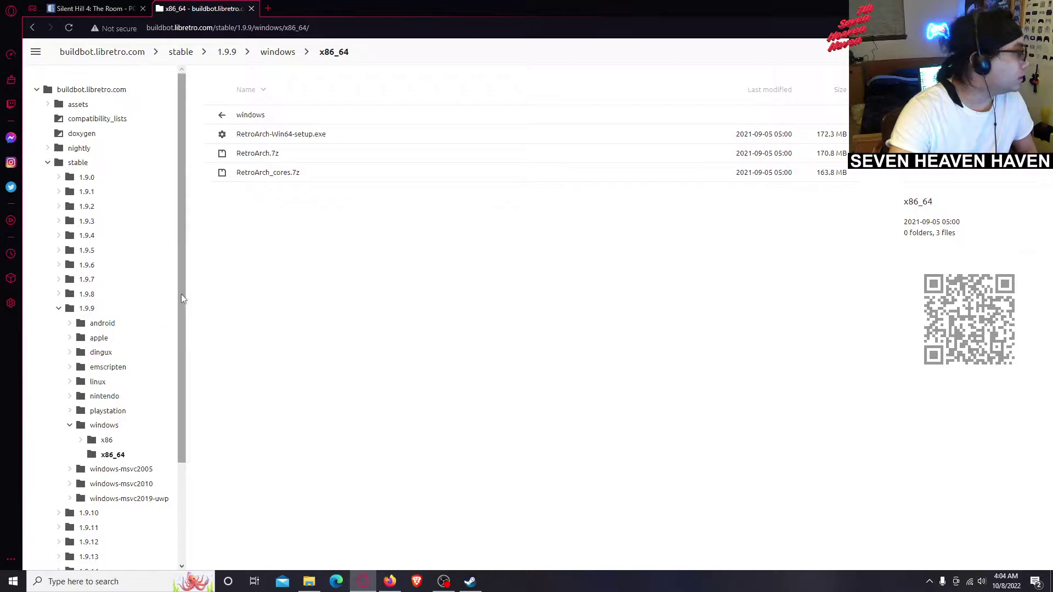
Step: Go up to the buildbot.libretro.com root, open the stable folder and look through the release versions
drag(185, 298, 183, 327)
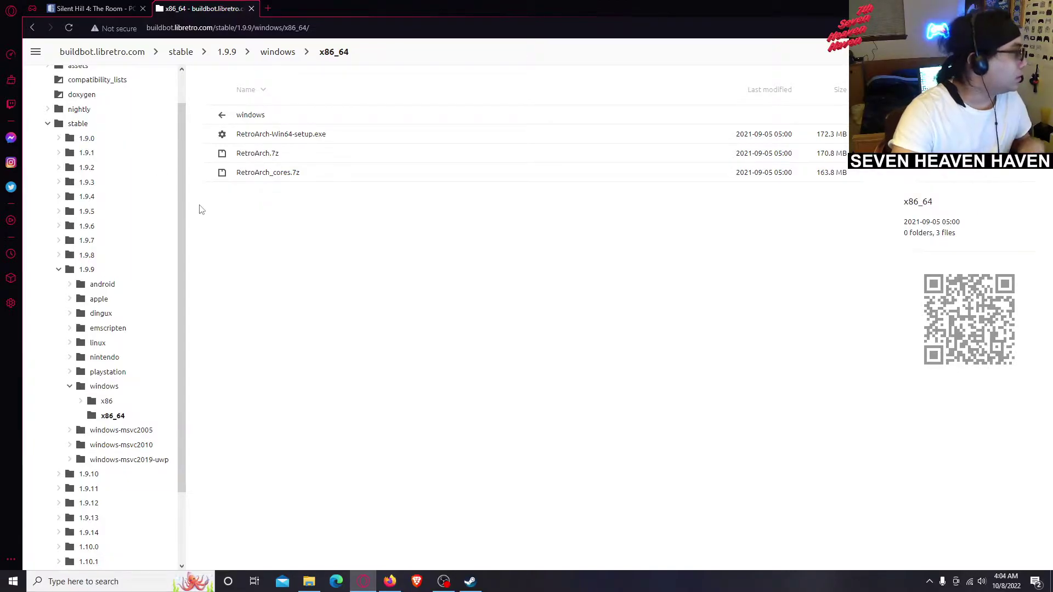
click(123, 56)
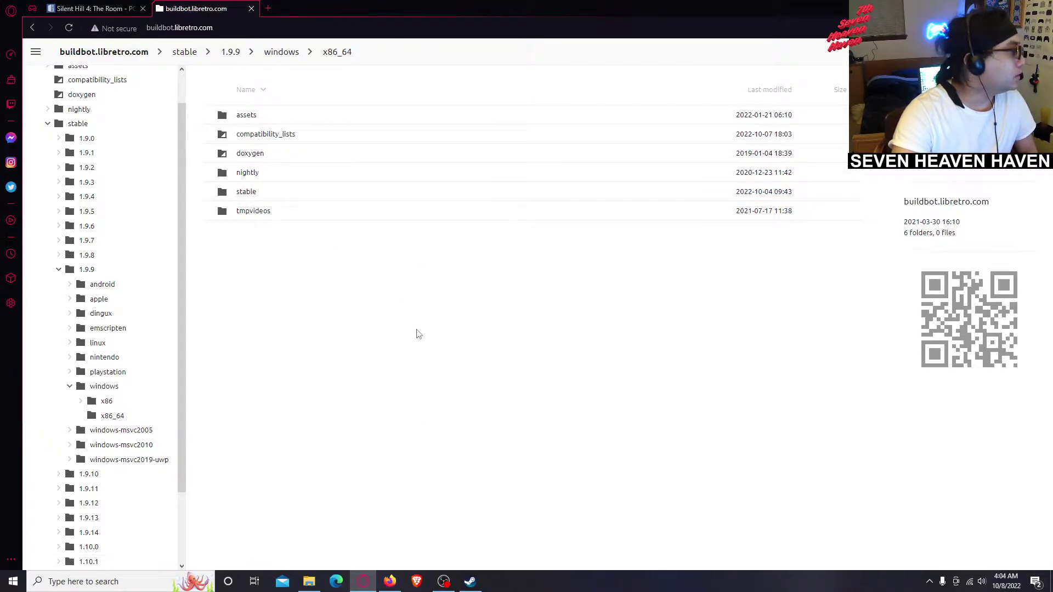
click(260, 200)
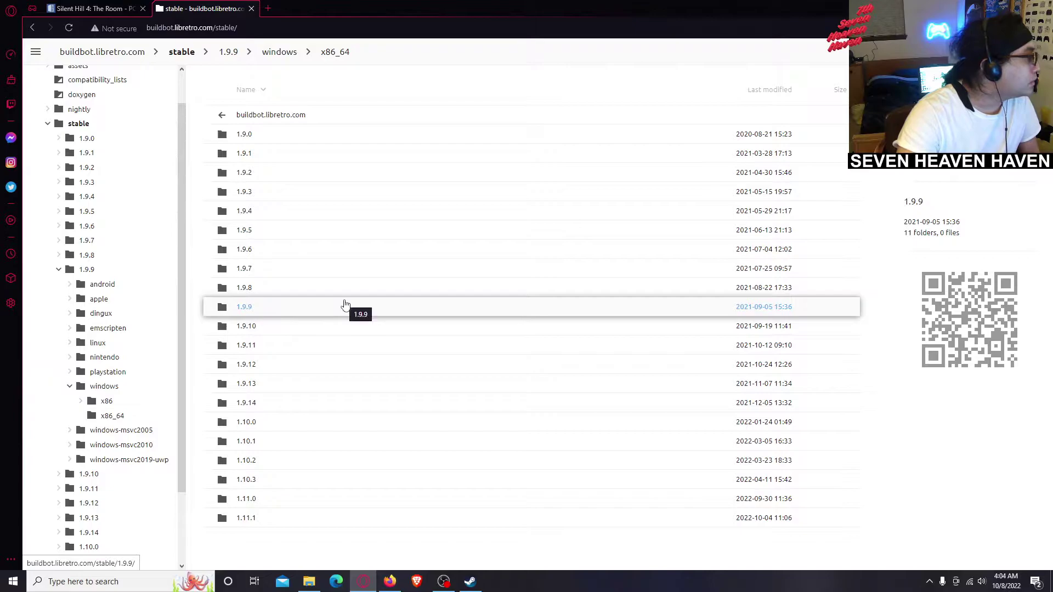
scroll(147, 314, down, 2)
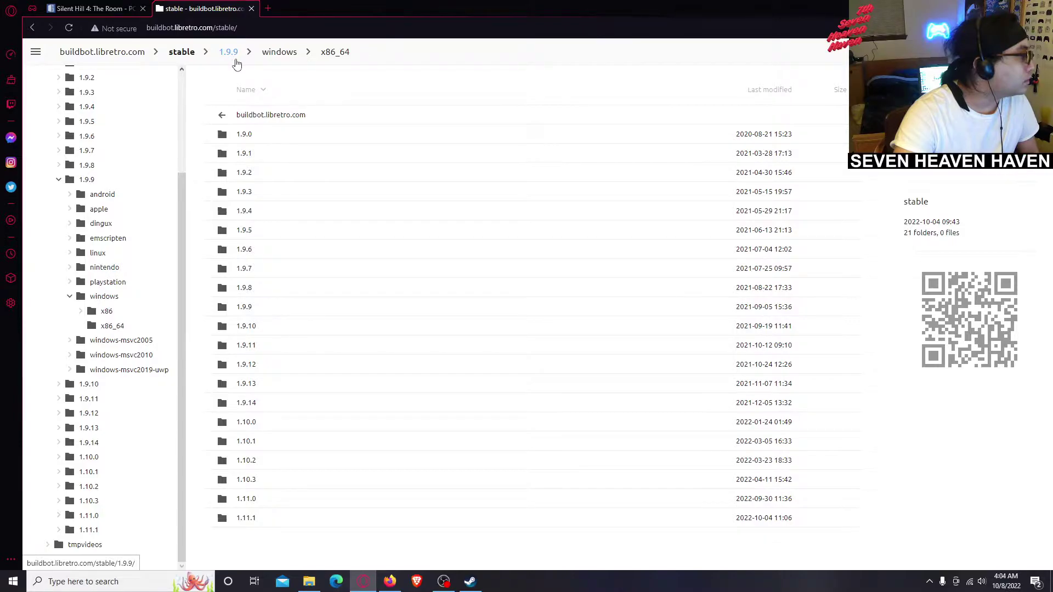
scroll(82, 198, up, 3)
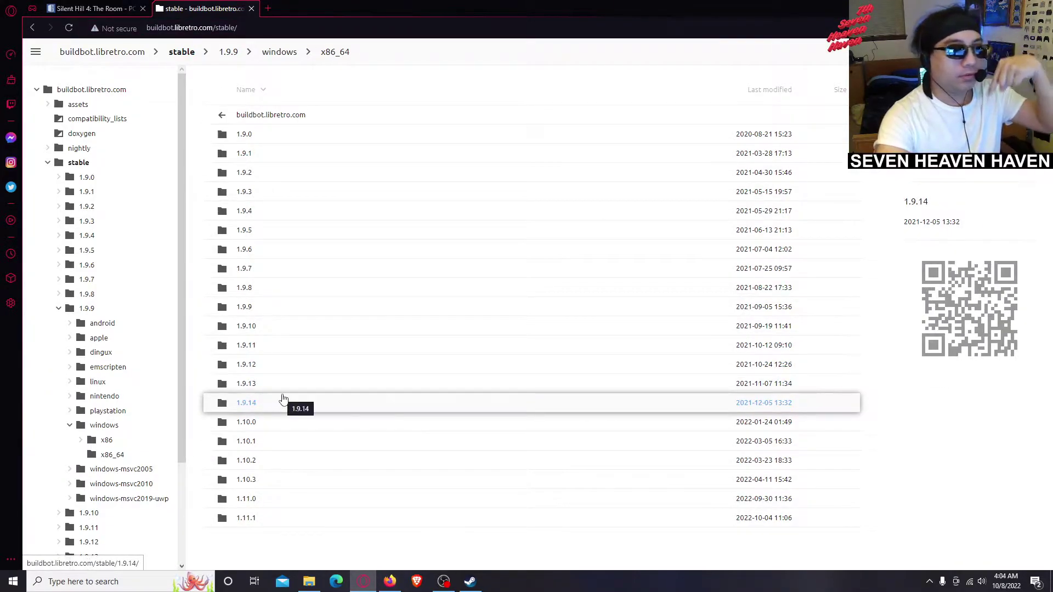
Step: Download RetroArch_cores.7z from the windows x86_64 folder of the 1.11.1 stable release
click(261, 524)
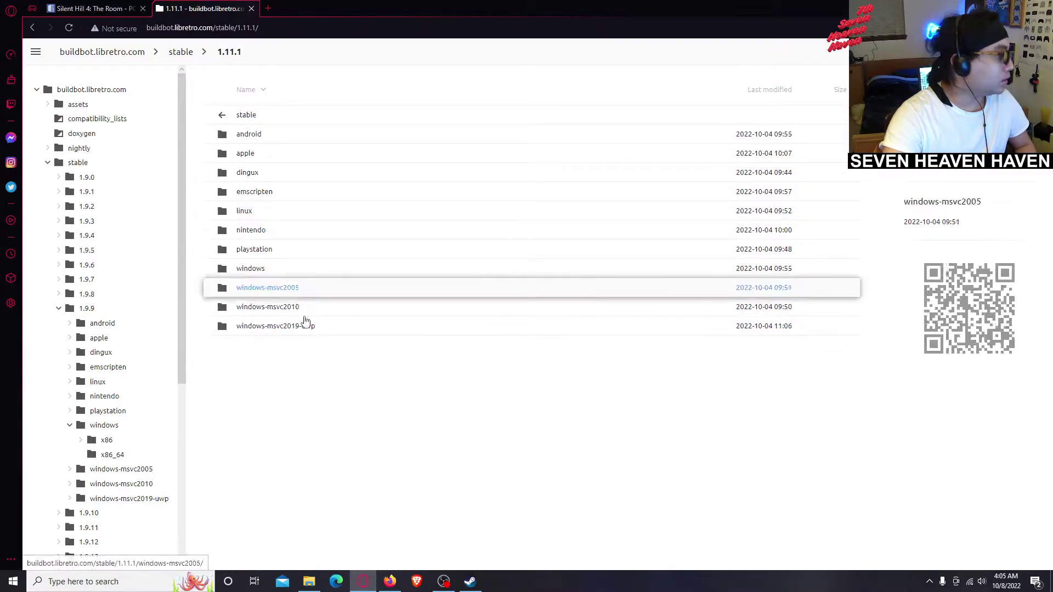
click(222, 116)
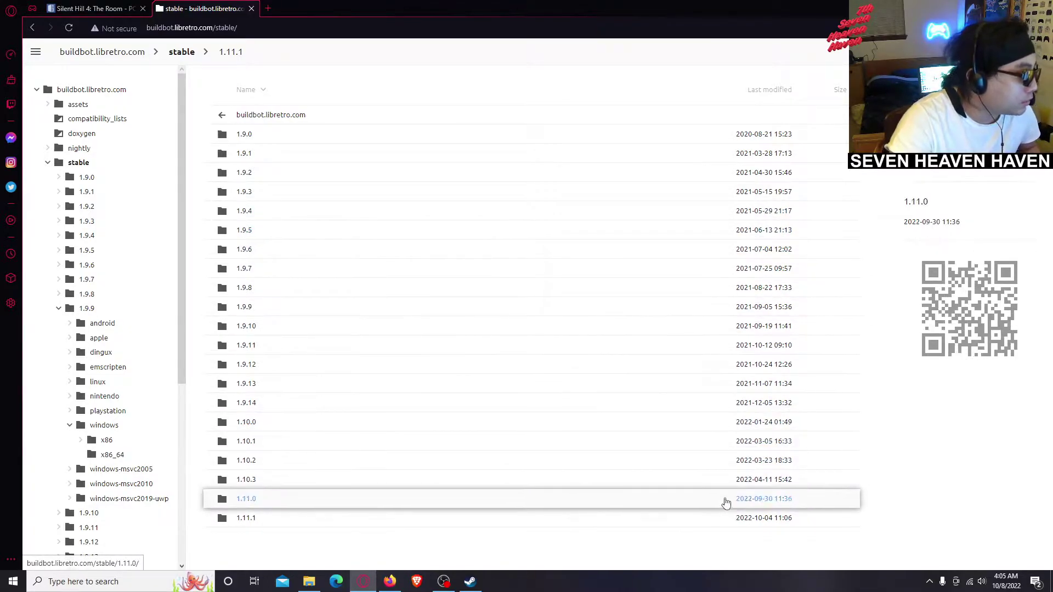
click(254, 524)
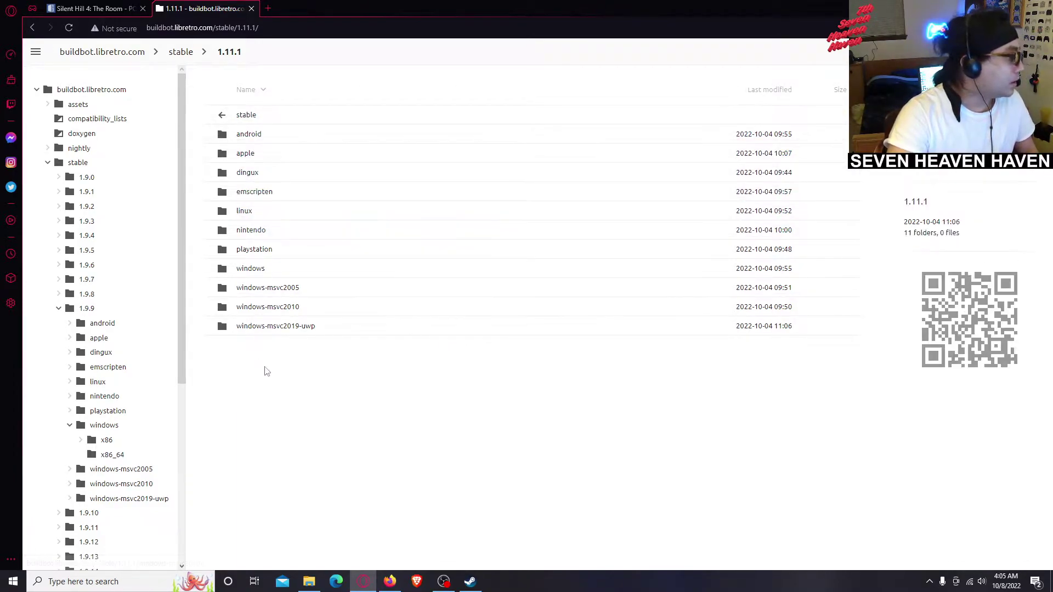
click(262, 270)
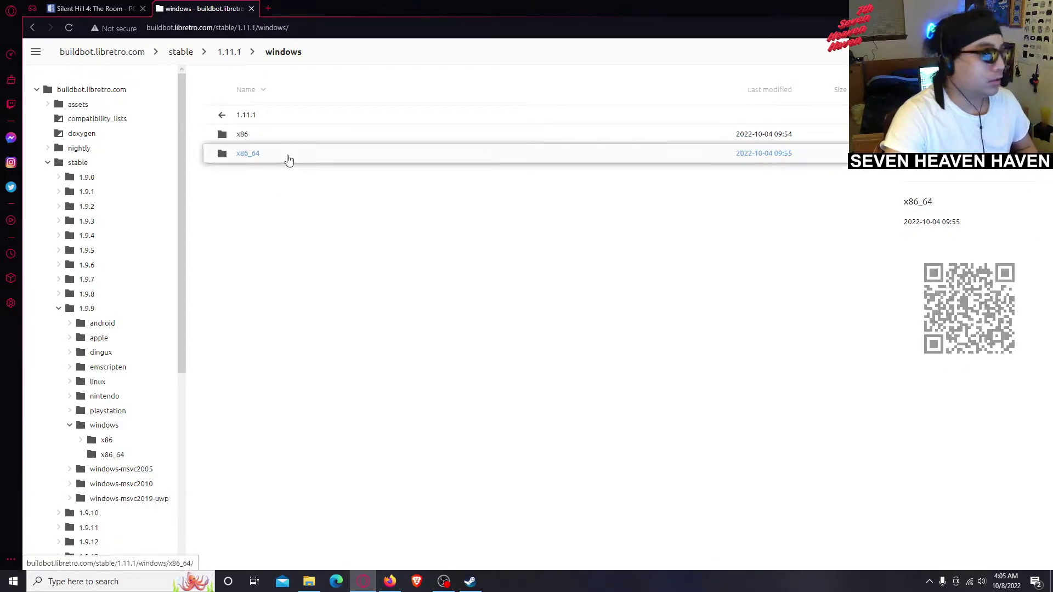
click(272, 155)
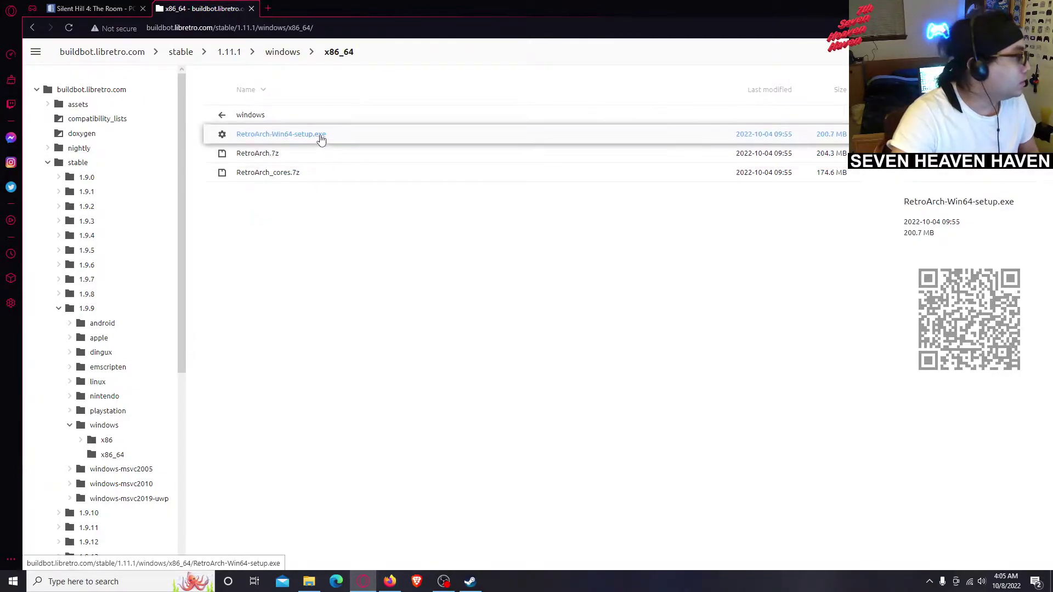
click(294, 173)
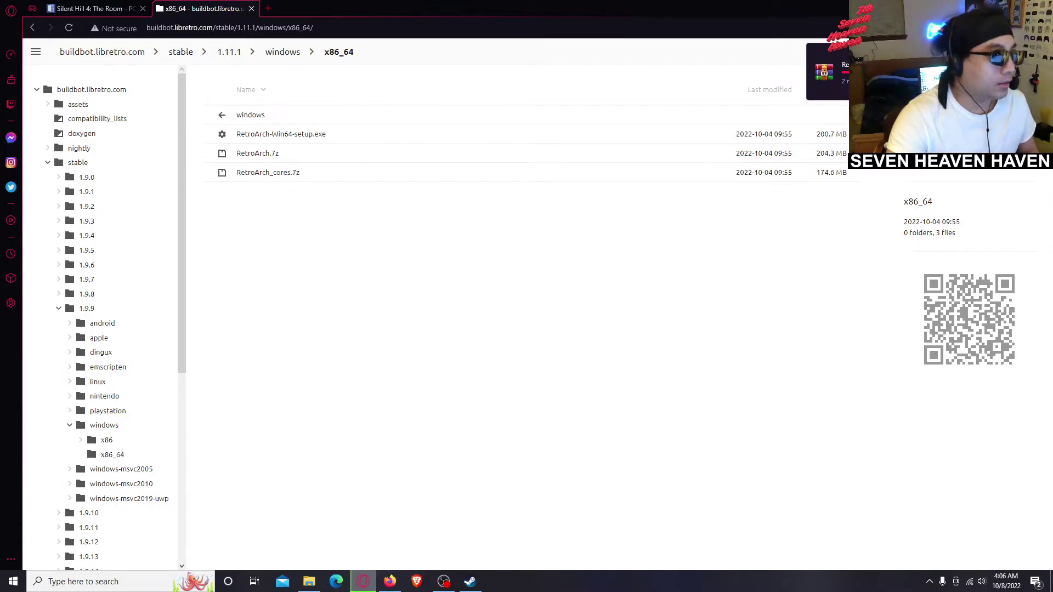
Step: Switch to the RetroArch File Explorer window, move it clear of the webpage's file list and open the Downloads folder
mouse_move(309, 582)
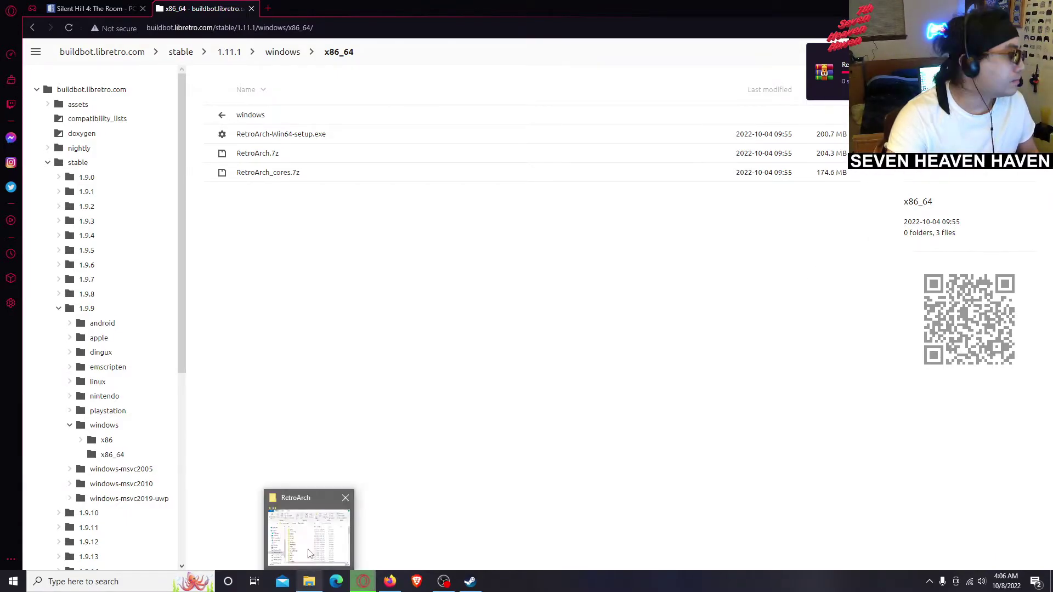
click(309, 549)
drag(843, 28, 843, 222)
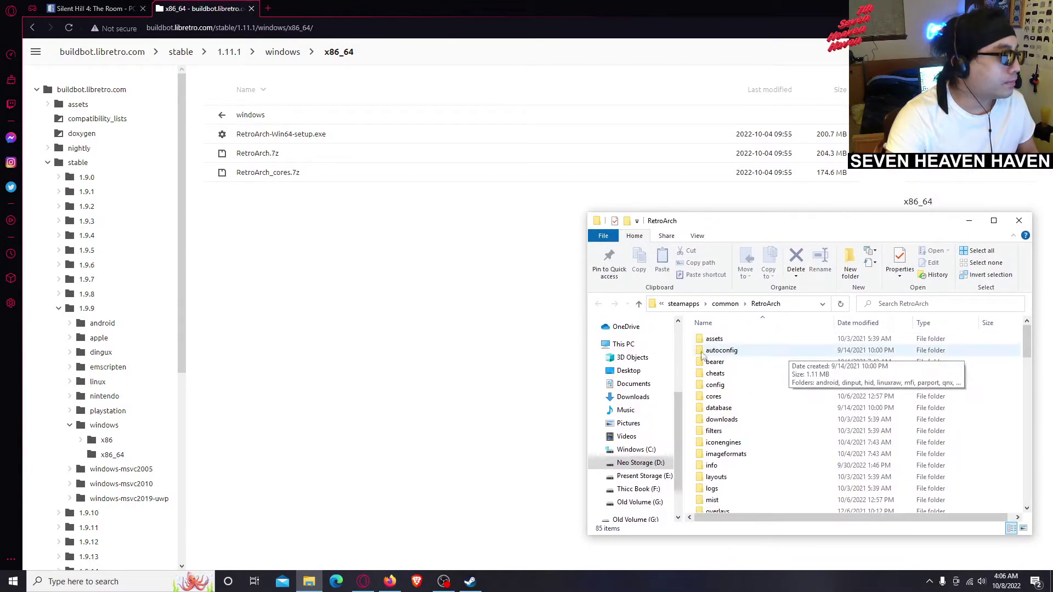
click(634, 397)
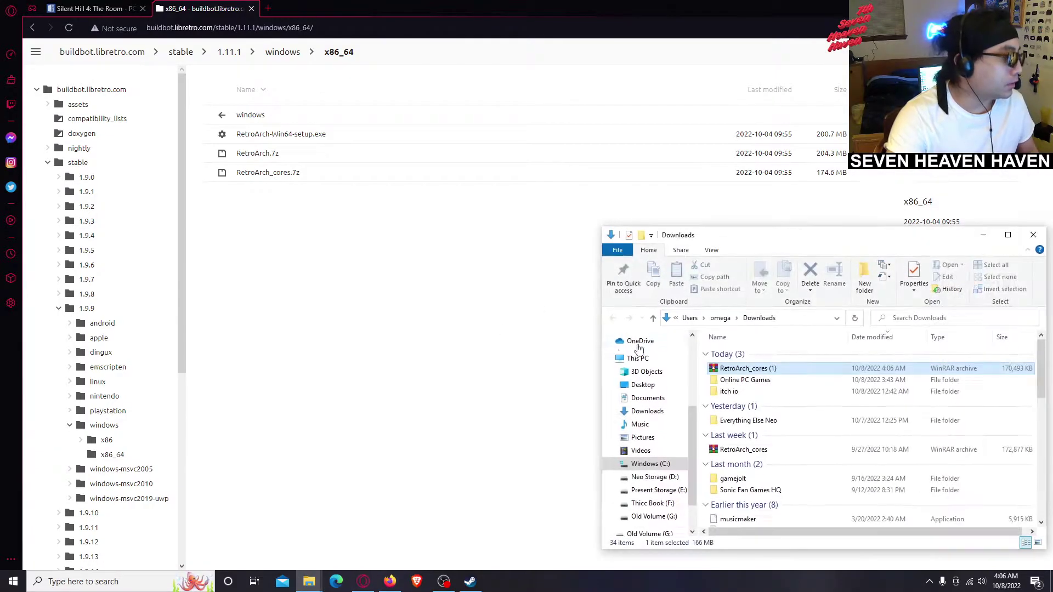
Step: Delete the older RetroArch_cores archive from last week in the Downloads folder
click(761, 455)
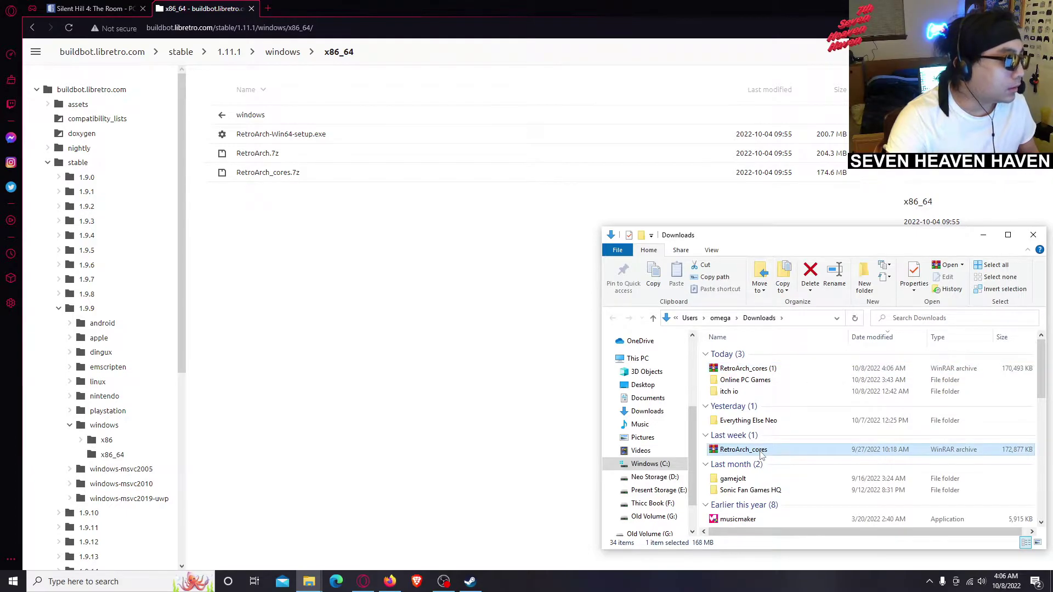
right_click(761, 455)
click(819, 412)
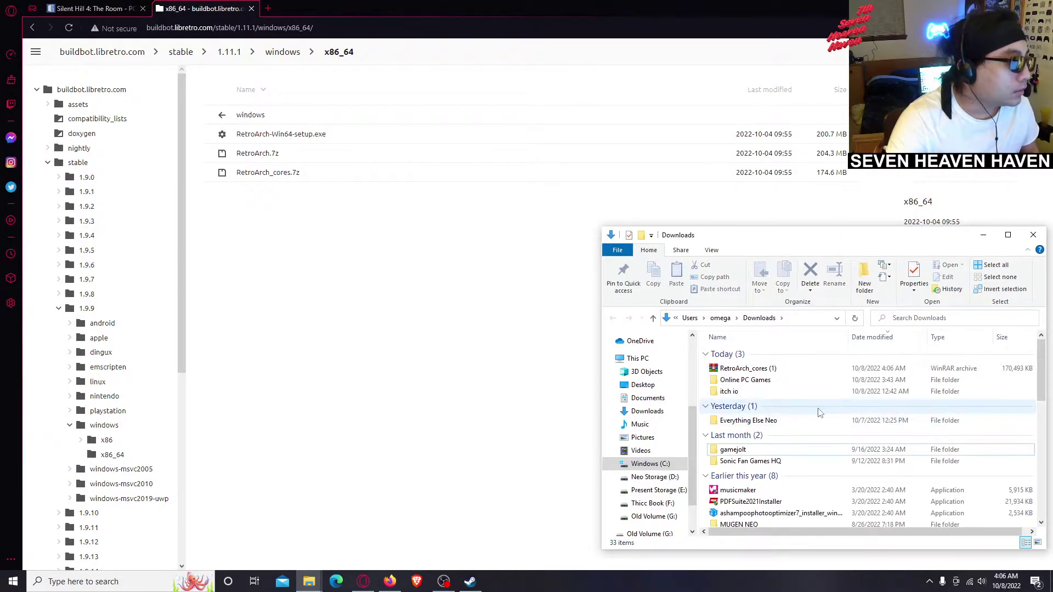
Step: Rename the newly downloaded RetroArch_cores (1) archive as RetroArch_cores
right_click(774, 371)
click(792, 343)
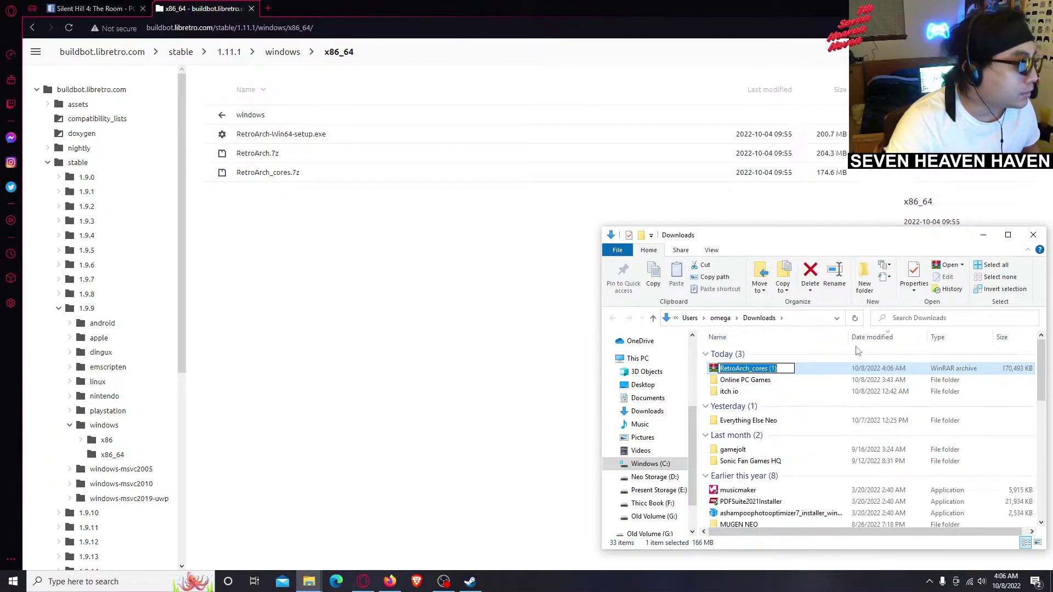
key(End)
key(BackSpace)
key(BackSpace)
key(BackSpace)
key(BackSpace)
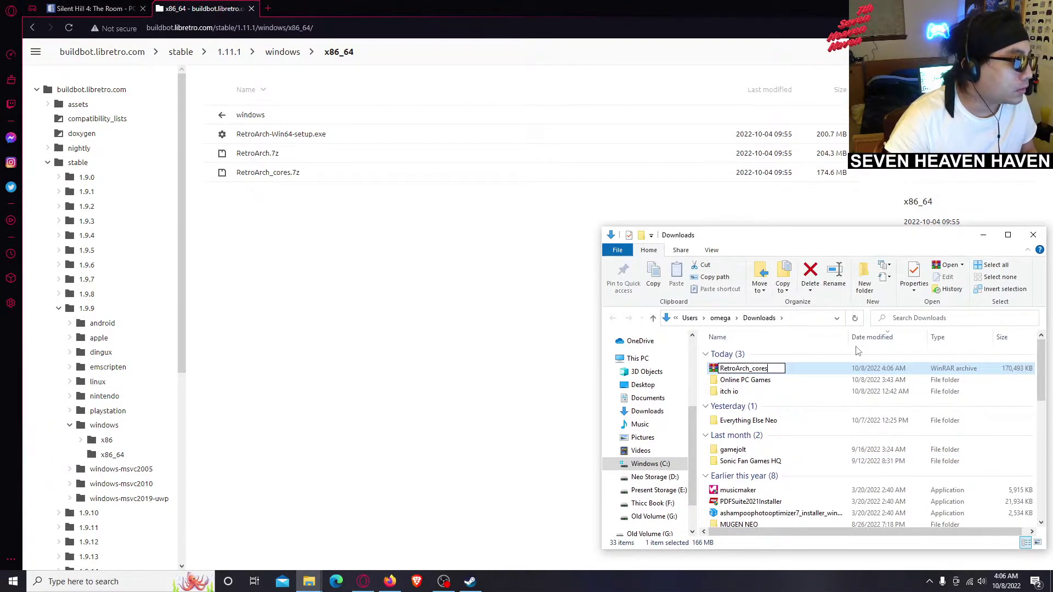
click(750, 422)
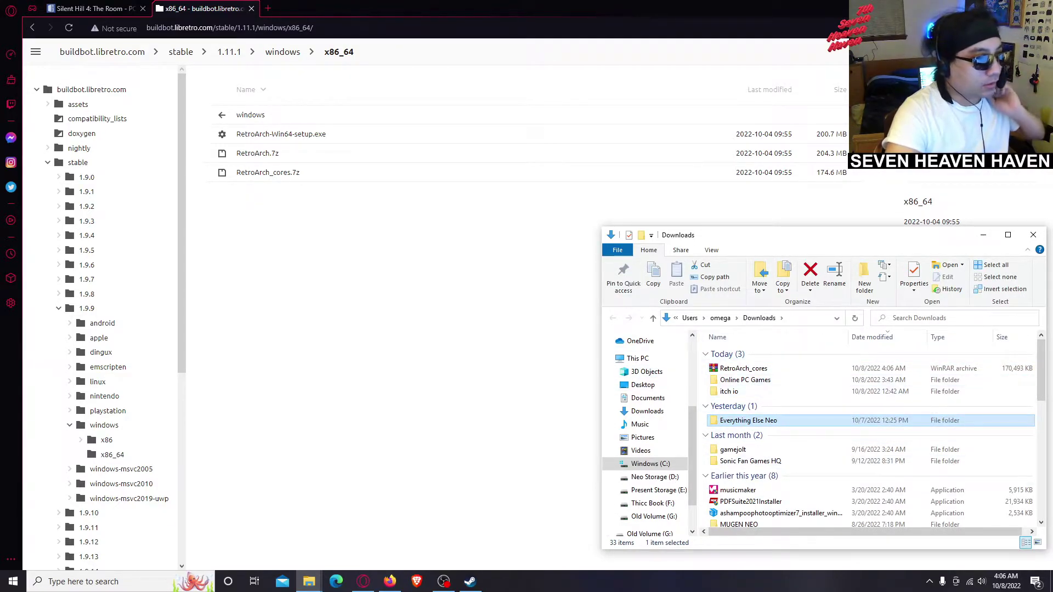
Step: Bring both Downloads windows to the front, separate them and close the duplicate
key(alt+Tab)
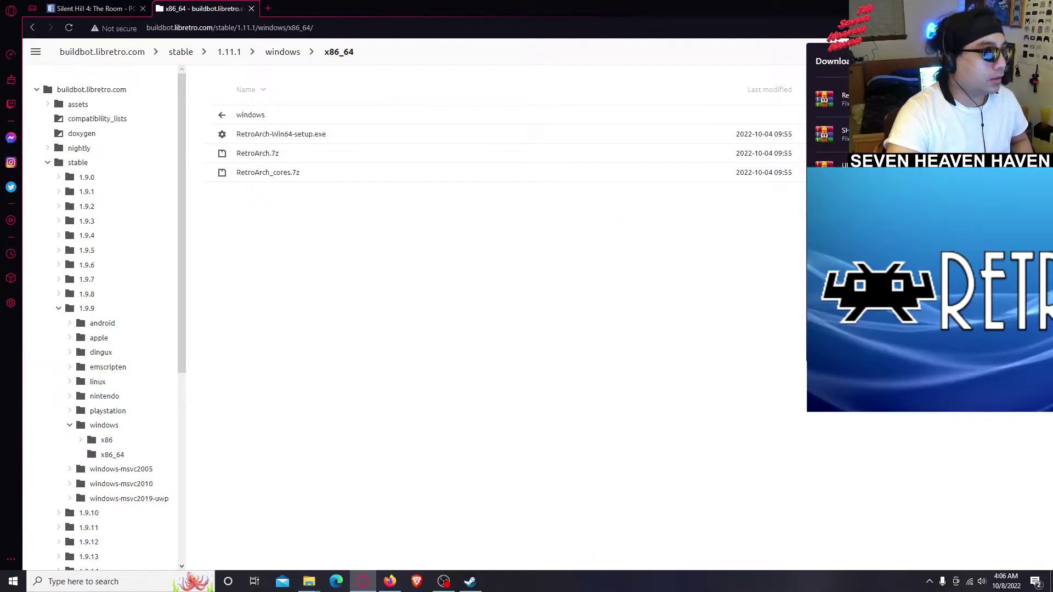
mouse_move(309, 580)
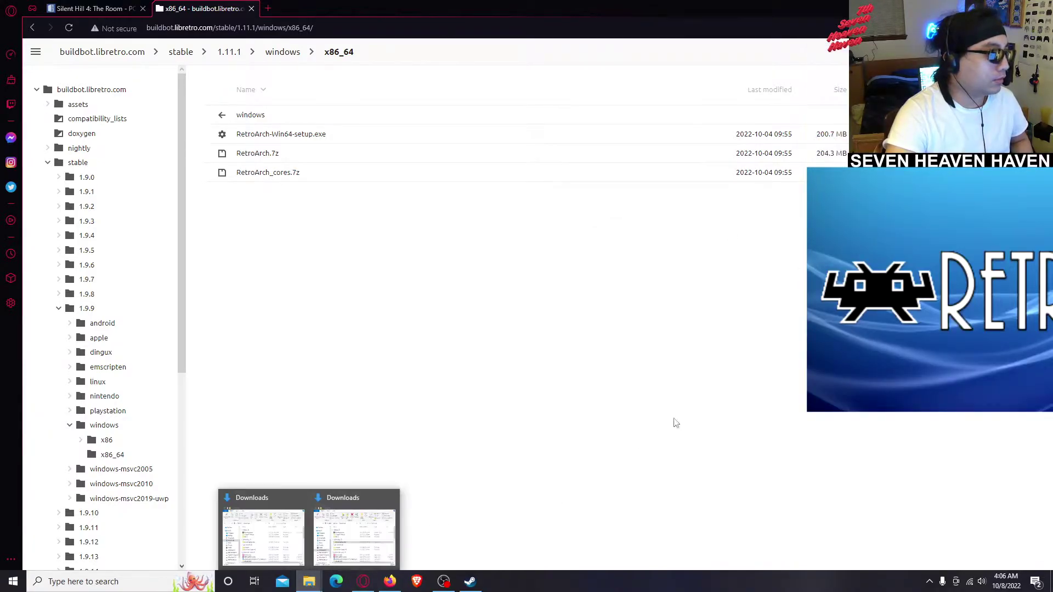
click(354, 530)
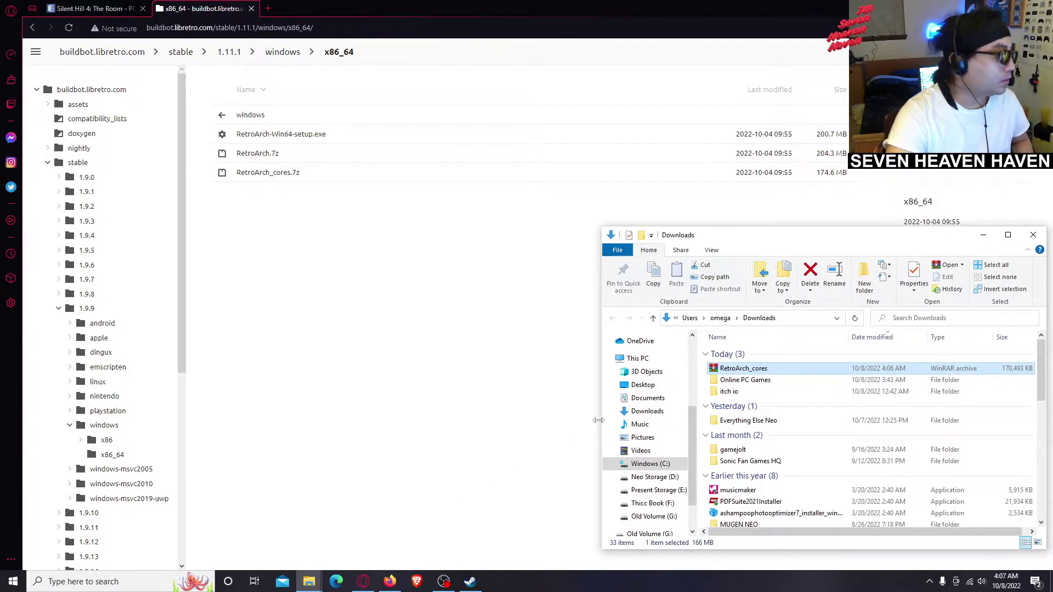
click(341, 522)
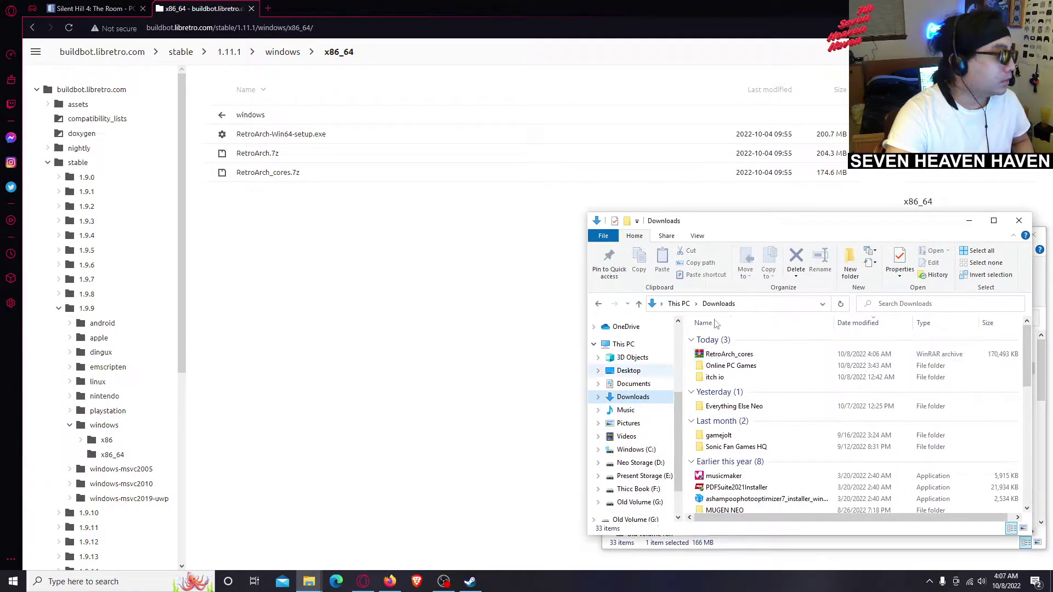
drag(480, 183, 322, 248)
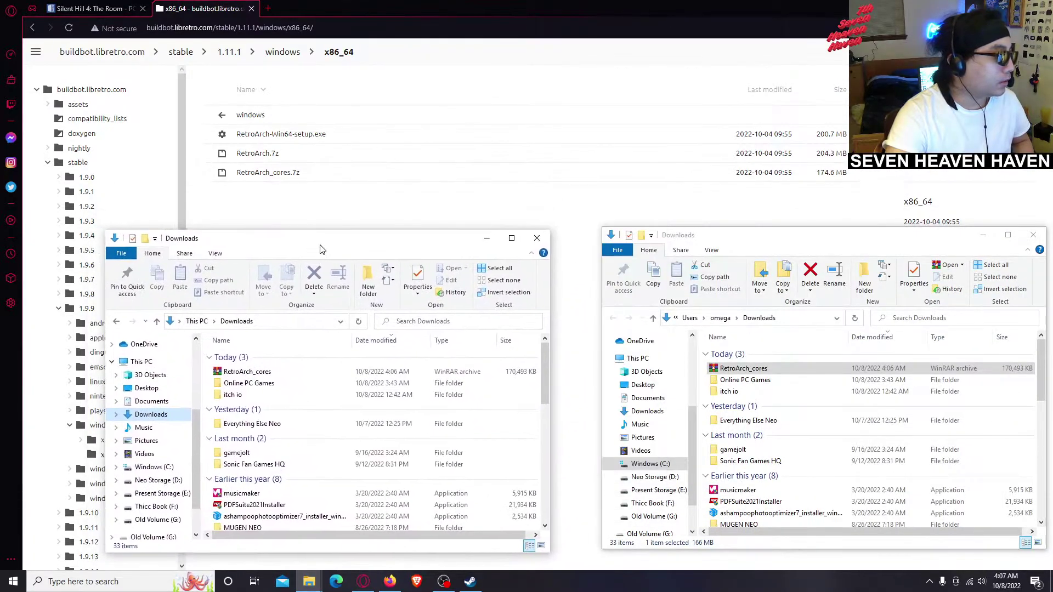
click(536, 238)
Step: Switch to Steam, open RetroArch's install folder from the local files section of its properties, and close the properties window
click(473, 583)
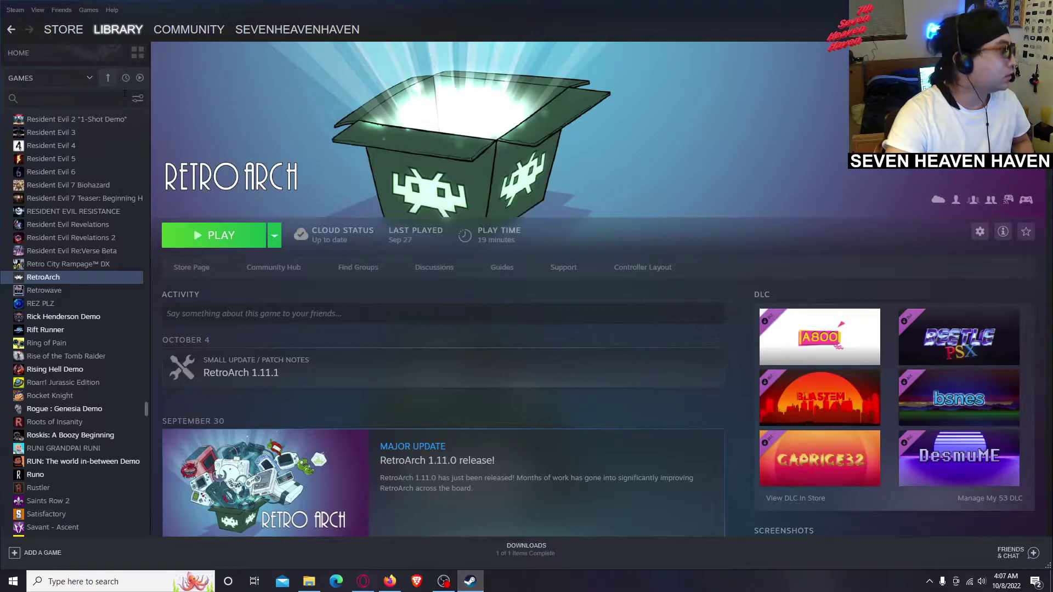
right_click(53, 278)
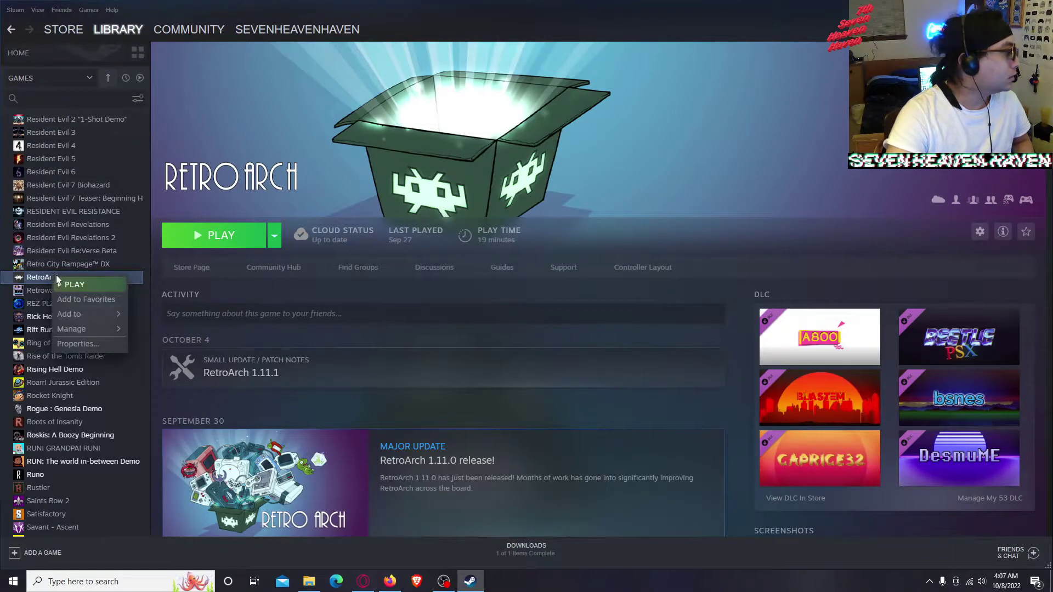
click(92, 341)
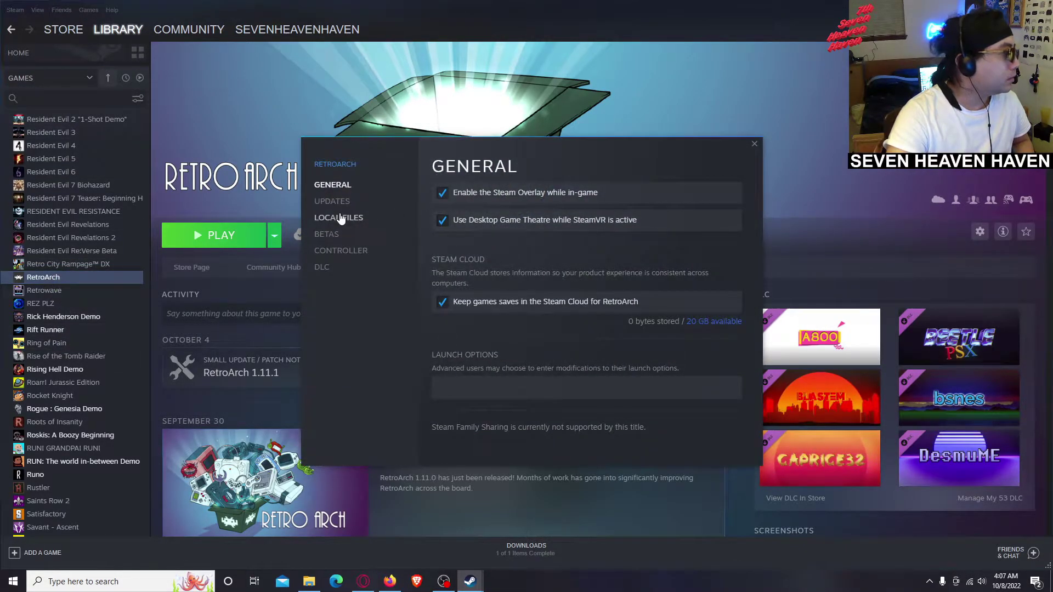
click(339, 217)
click(672, 193)
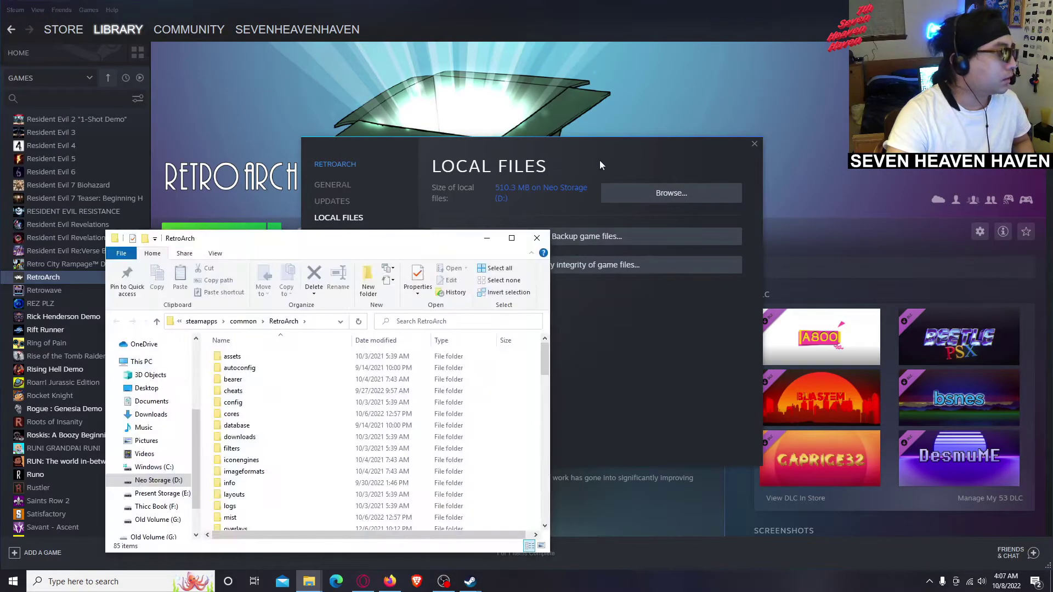
click(760, 145)
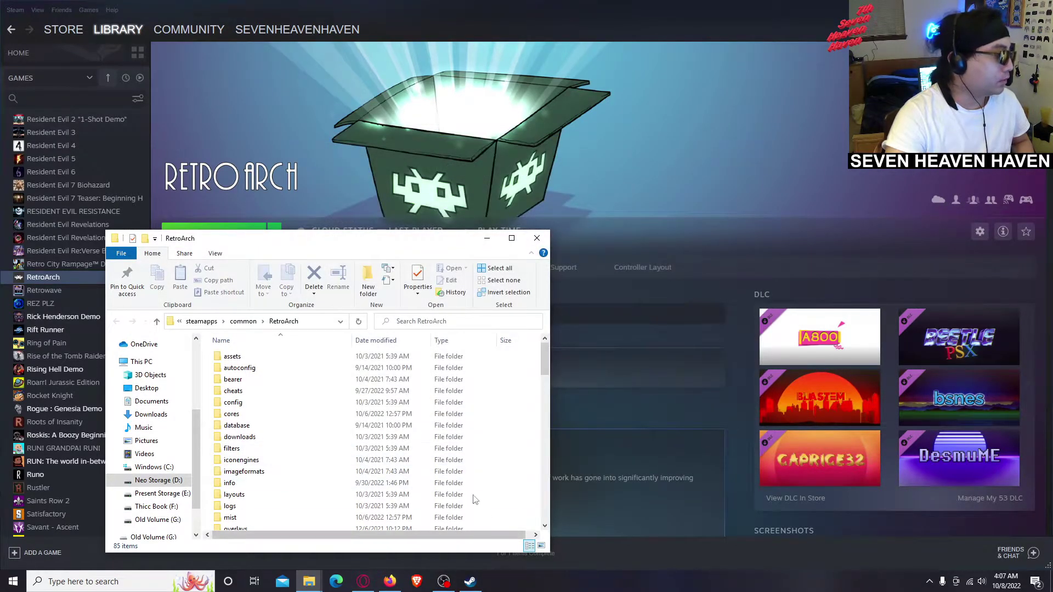
Step: Show the Downloads window beside the RetroArch folder, view the contents of the RetroArch_cores archive and close it
mouse_move(309, 579)
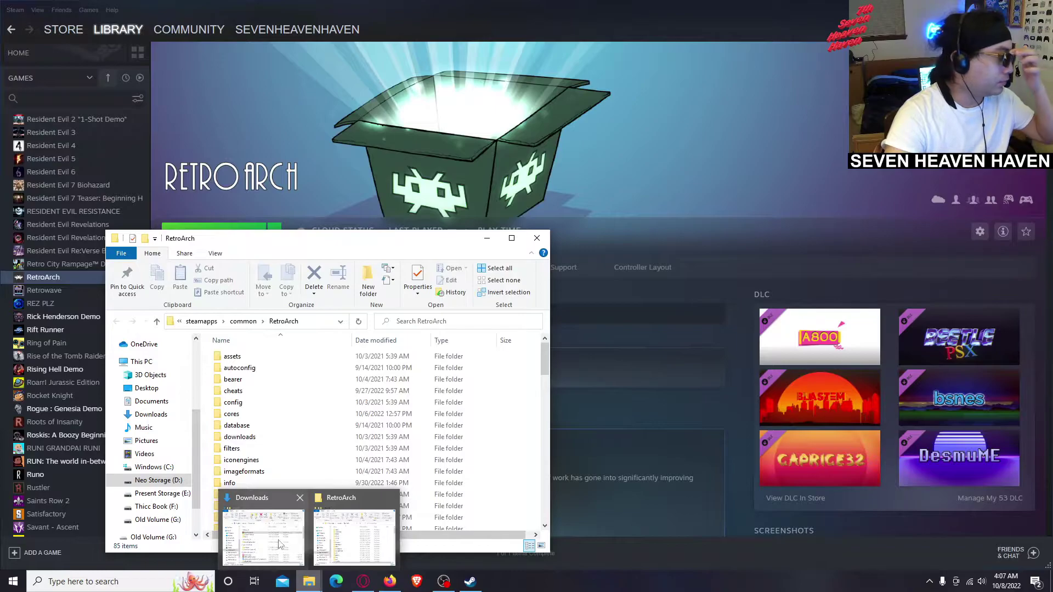
click(264, 527)
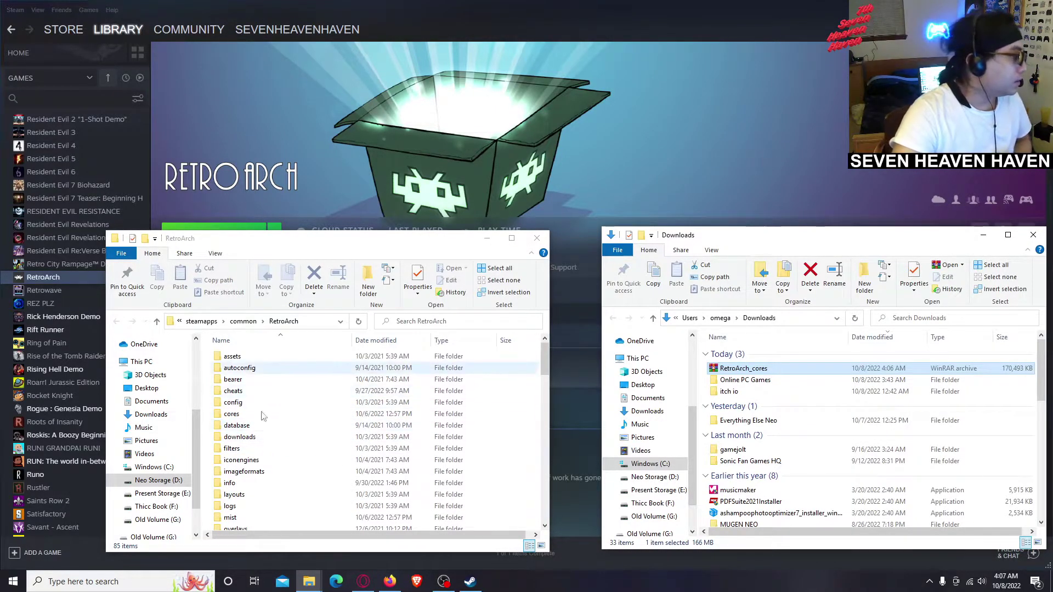
double_click(768, 369)
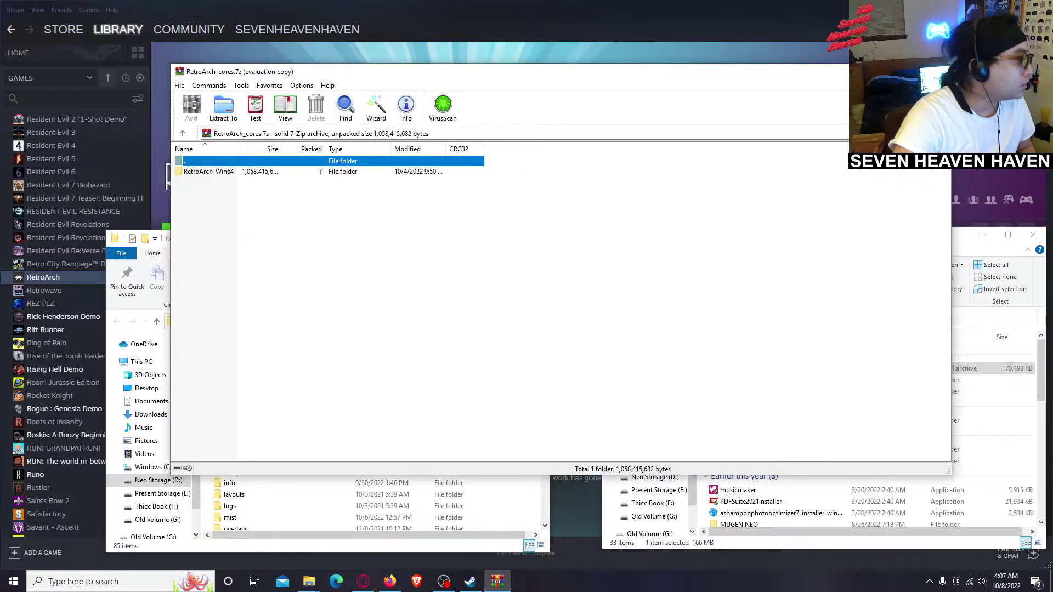
key(Escape)
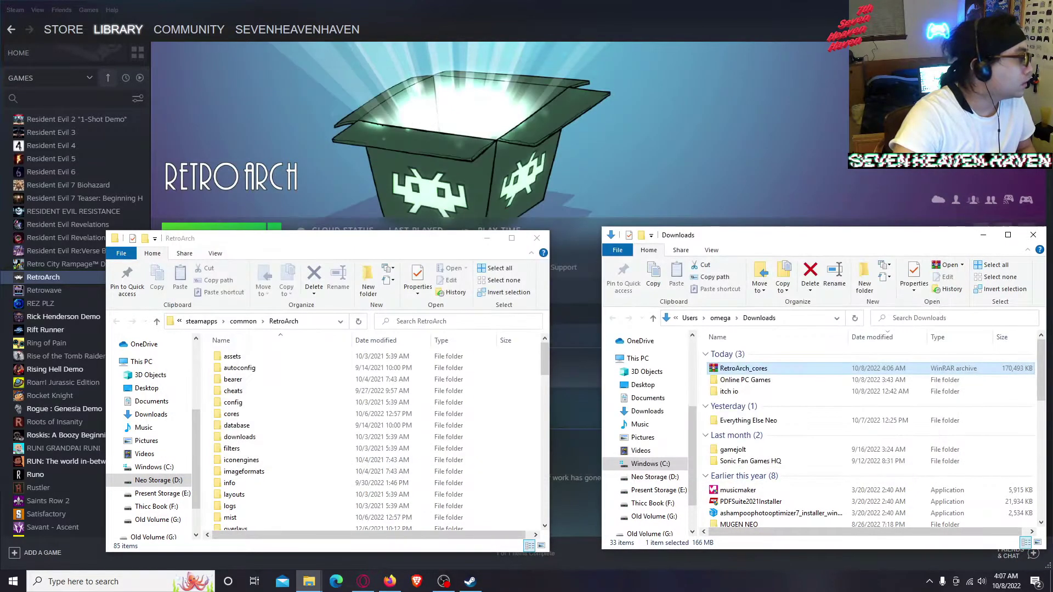
click(747, 381)
double_click(747, 381)
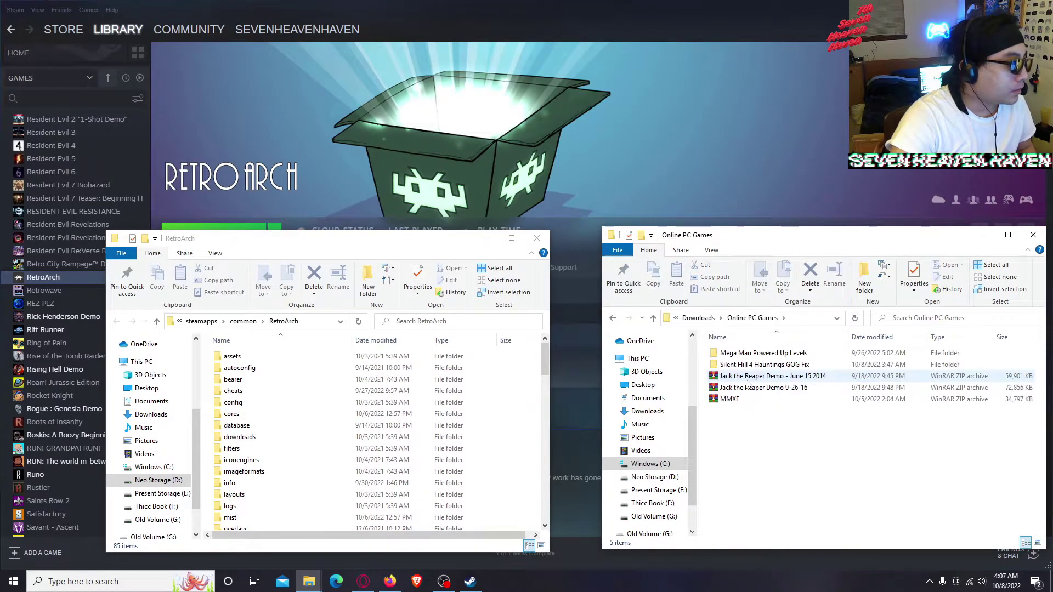
click(653, 318)
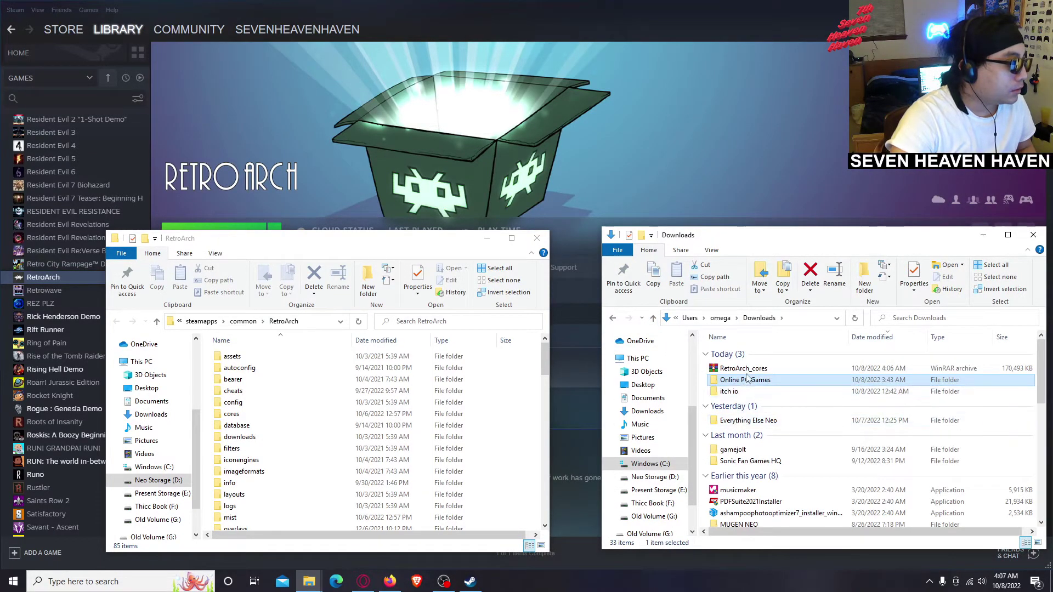
Step: Move the RetroArch_cores archive into the Online PC Games folder and open that folder
click(748, 370)
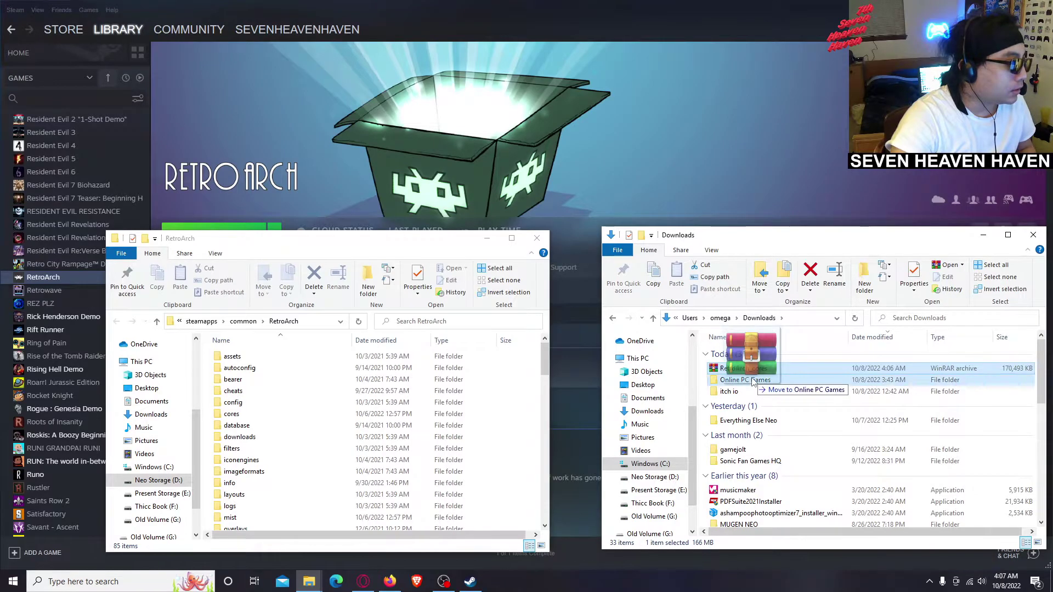
key(Delete)
double_click(752, 370)
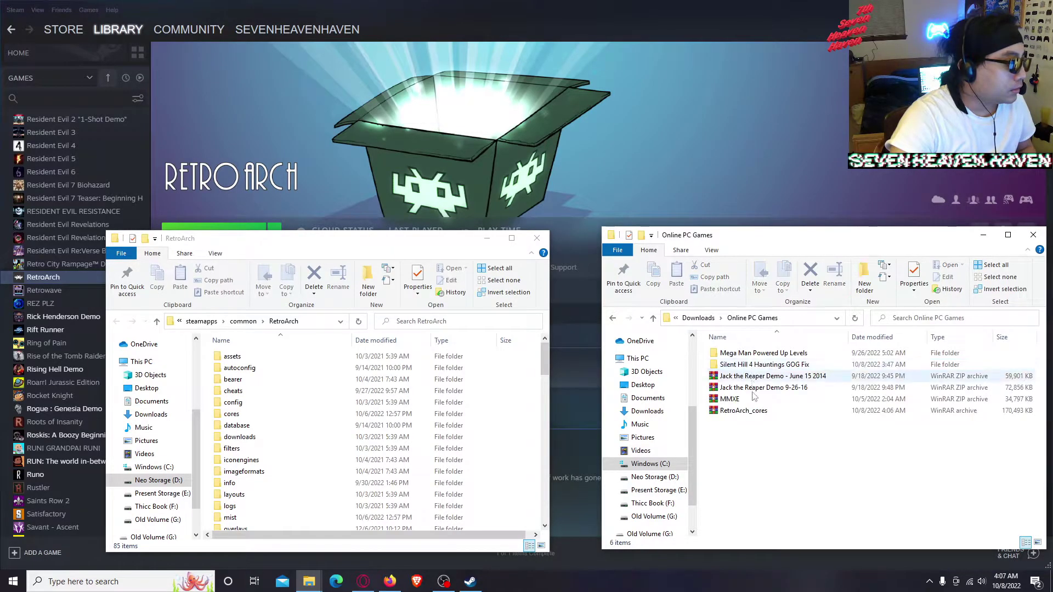
Step: Create a new folder named Retroarch Cores inside Online PC Games
right_click(754, 441)
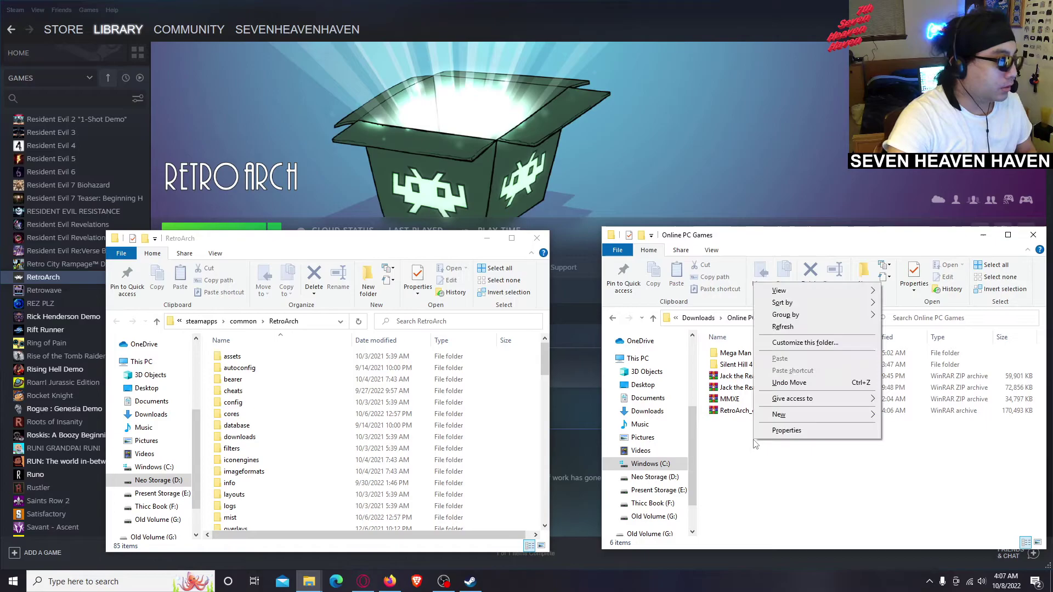
mouse_move(844, 415)
click(892, 417)
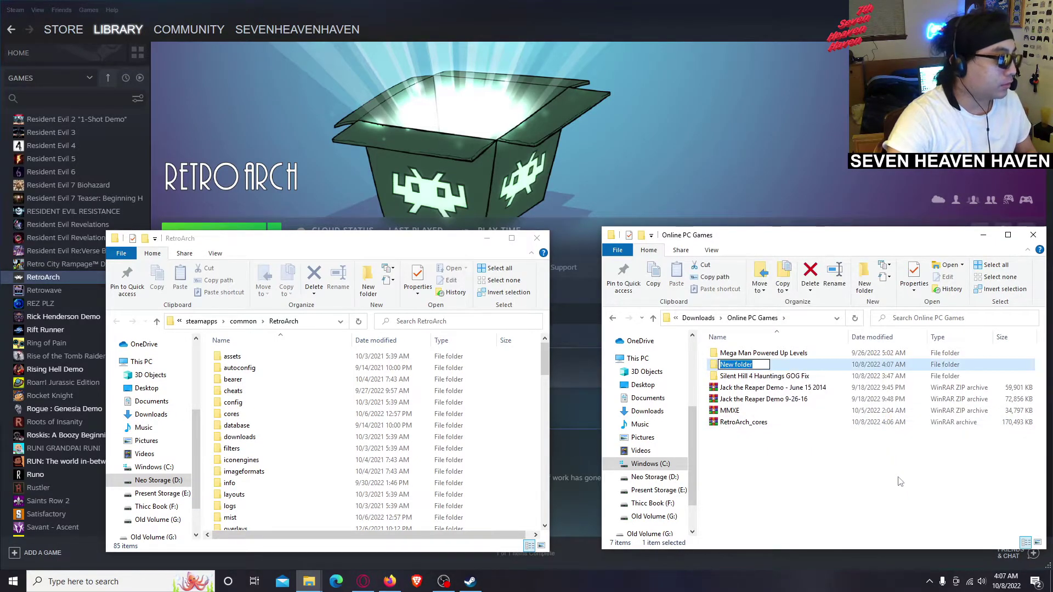
text(Retroarch)
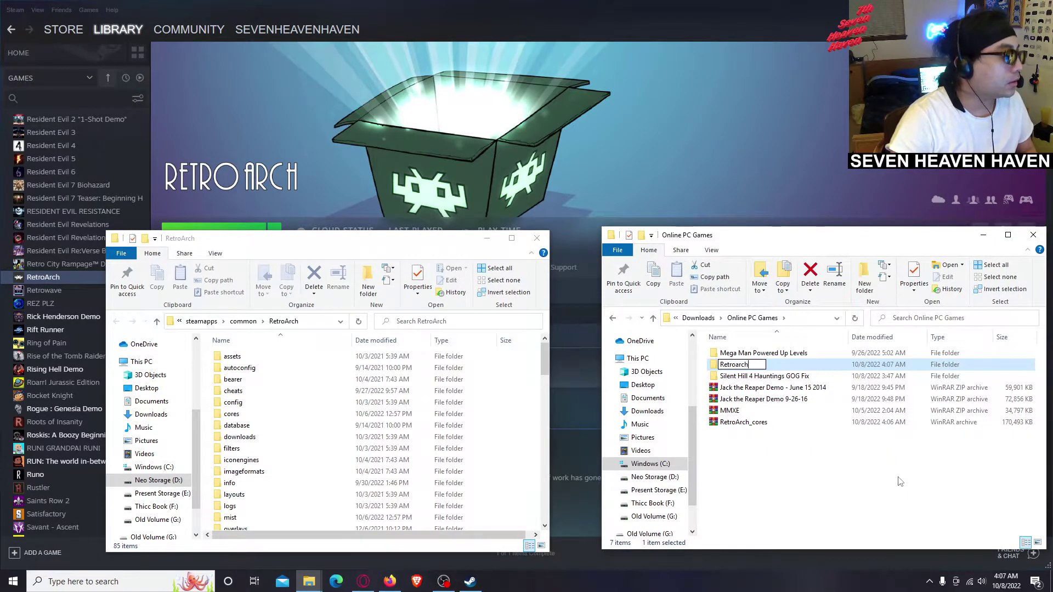
text( Cores)
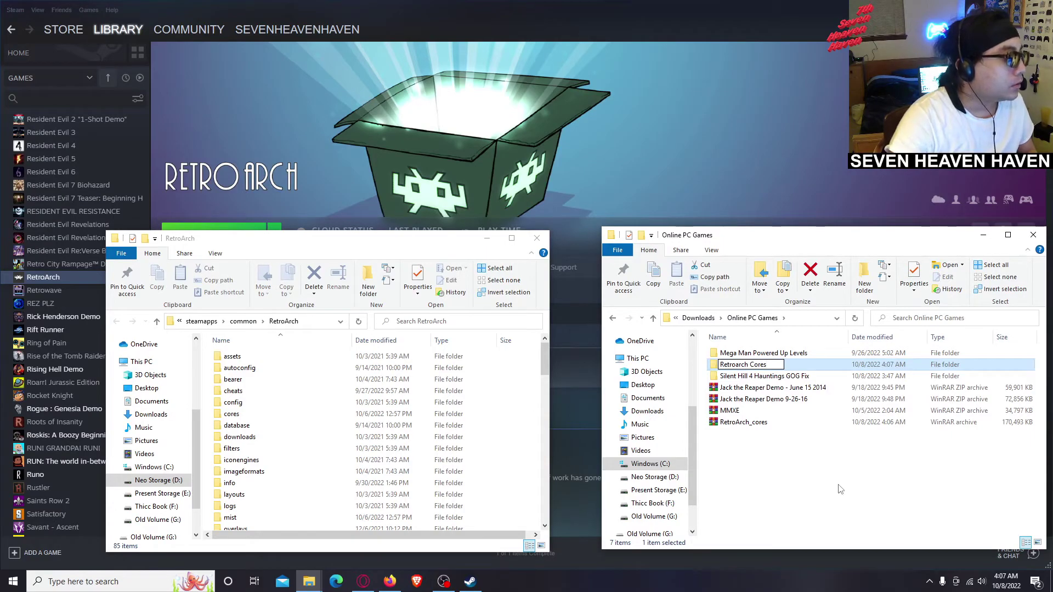
click(771, 435)
Step: Move the RetroArch_cores archive into the Retroarch Cores folder and extract it there
click(759, 423)
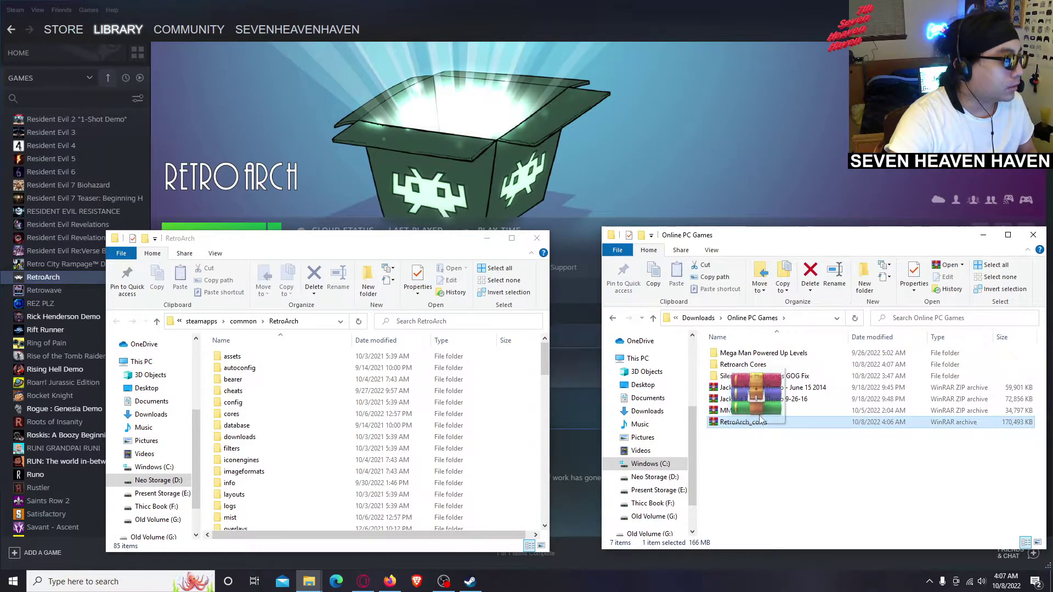
drag(759, 416, 764, 366)
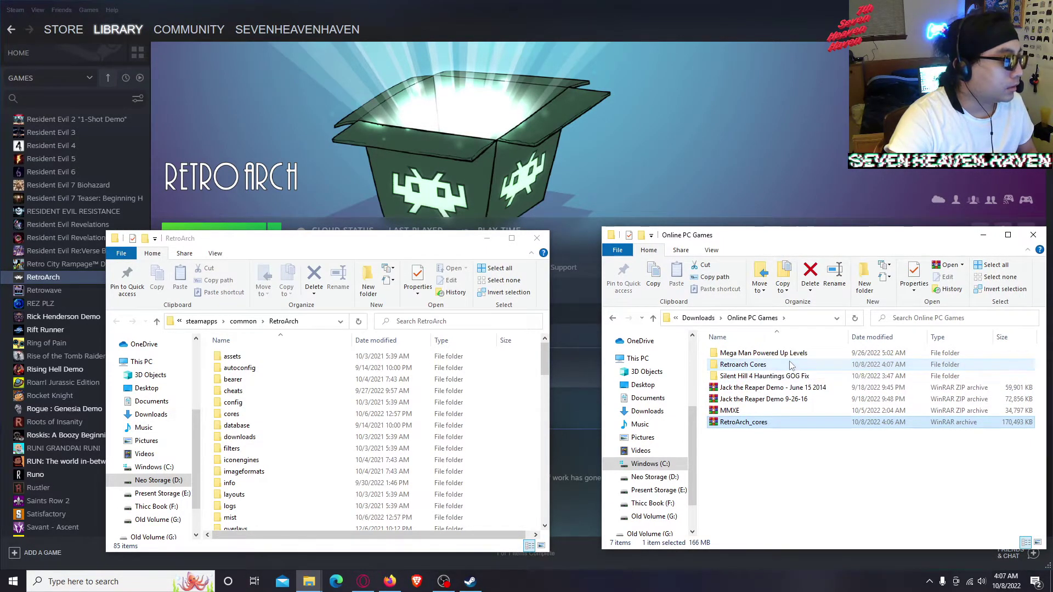
double_click(759, 366)
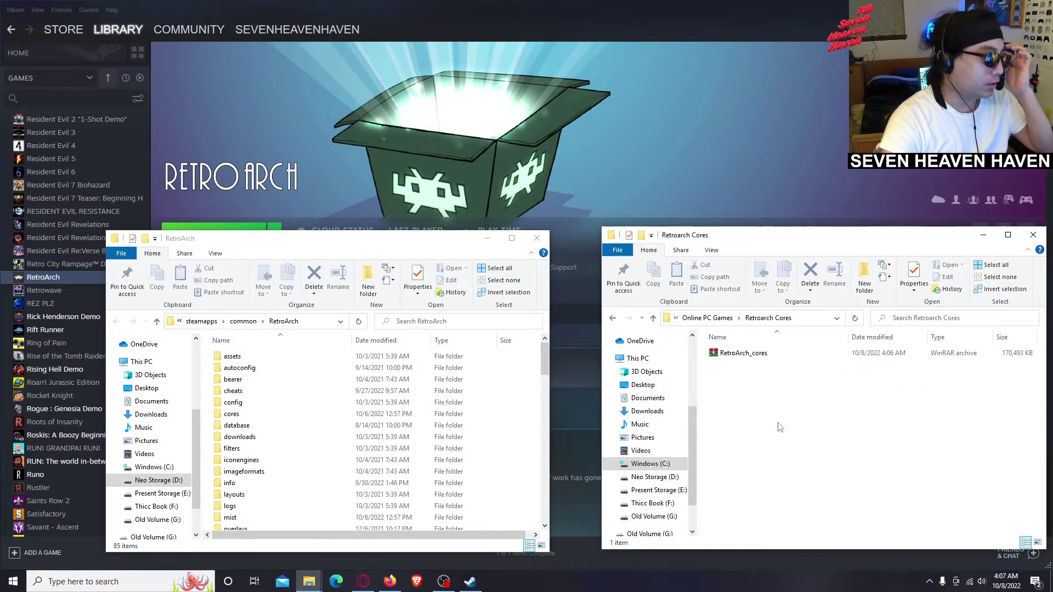
right_click(760, 357)
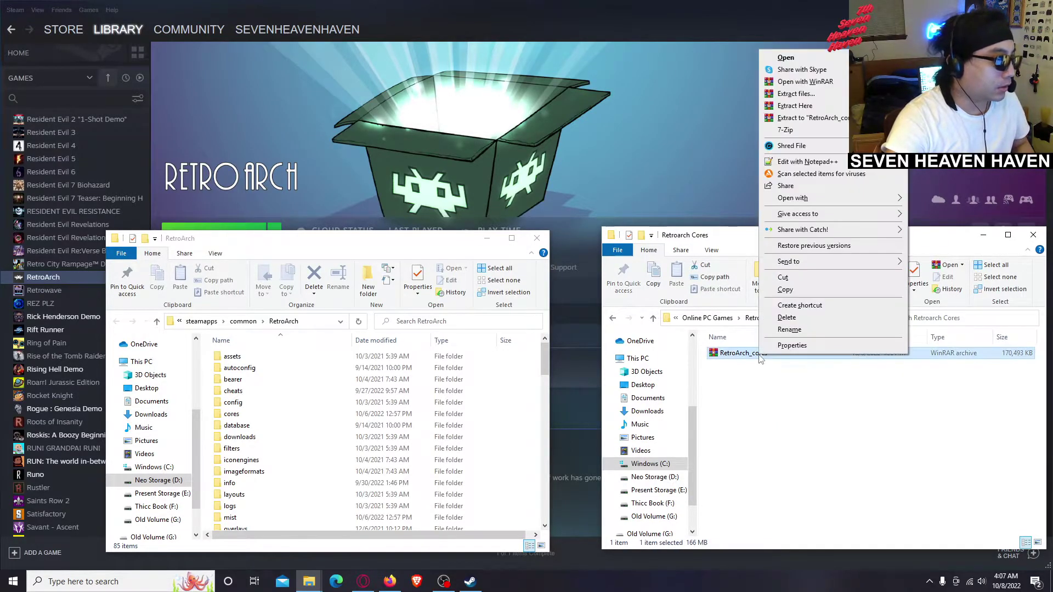
click(795, 106)
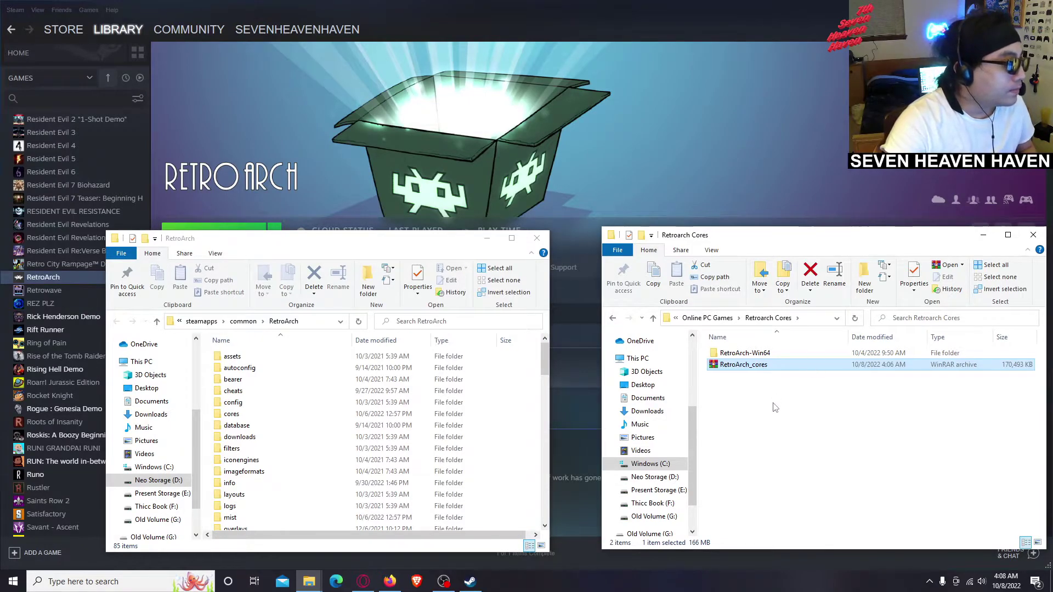
Step: Open the cores folder inside the extracted RetroArch-Win64 folder, look through its files, and check the cores folder in the RetroArch install folder
click(763, 371)
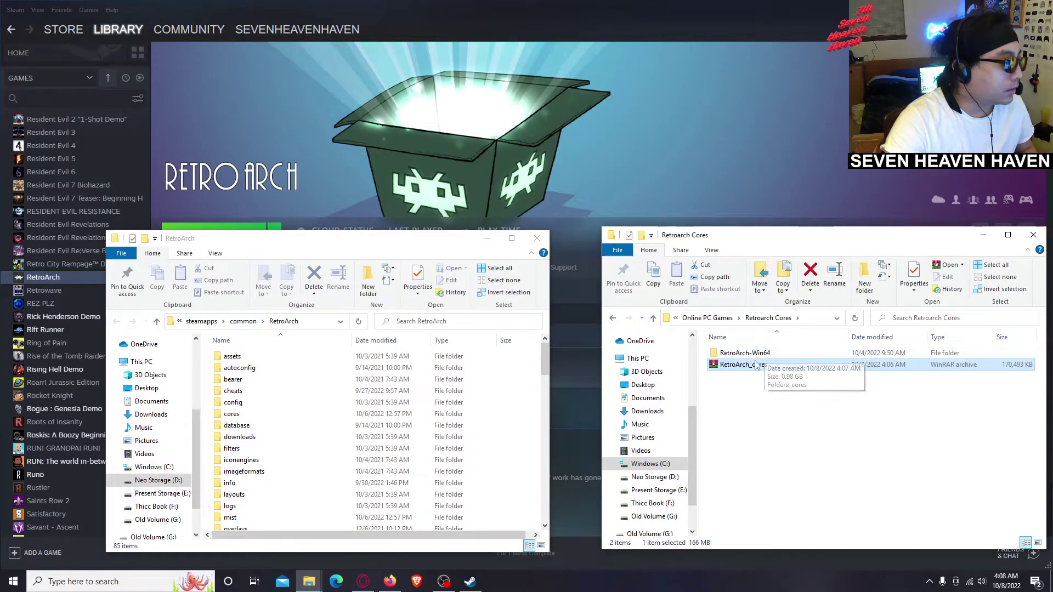
double_click(765, 353)
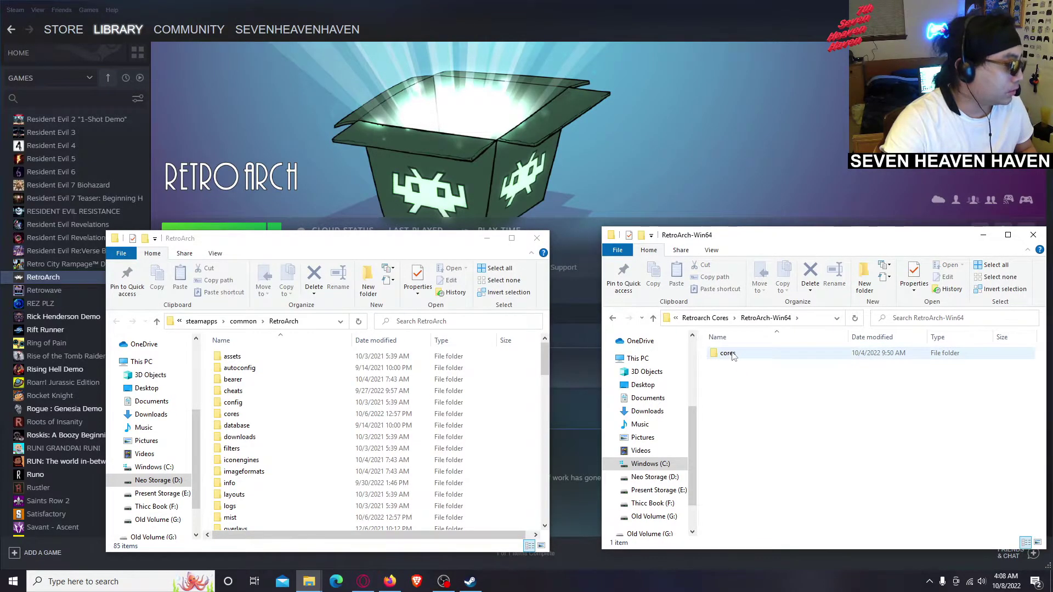
double_click(730, 354)
scroll(767, 401, down, 12)
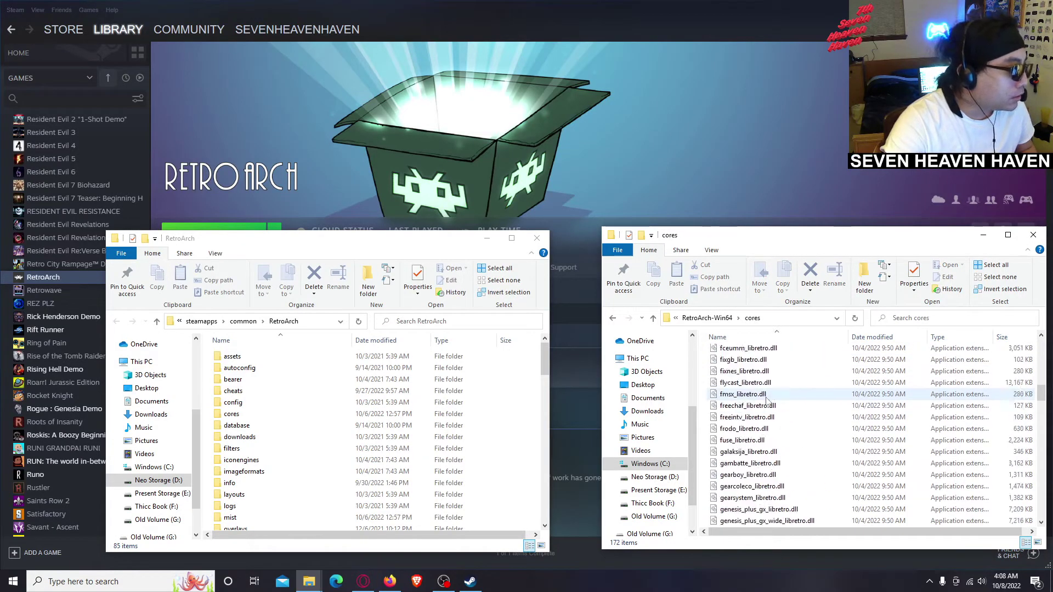
scroll(767, 401, down, 6)
drag(1040, 418, 1035, 521)
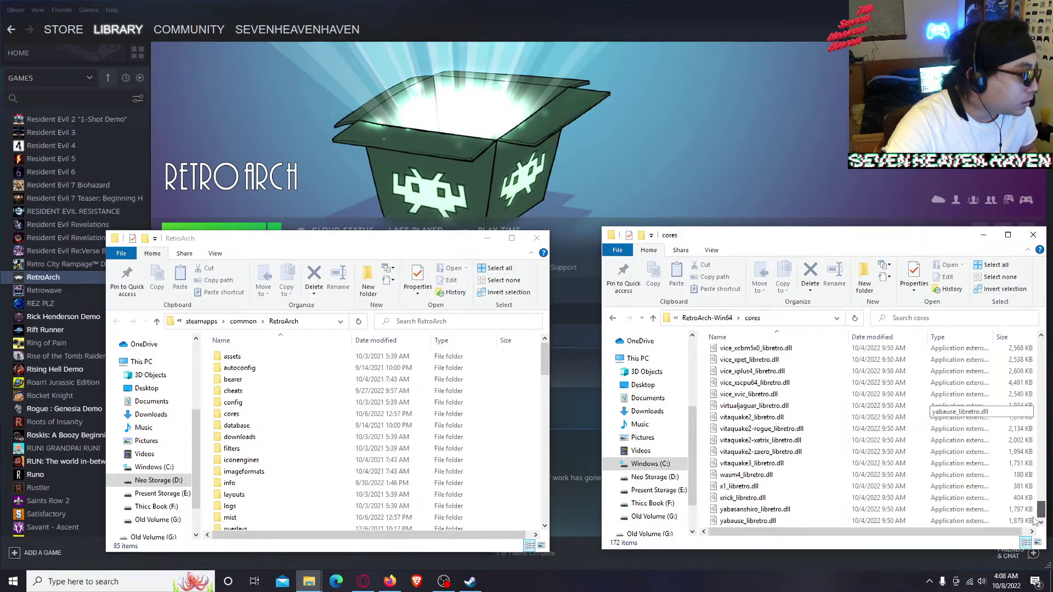
double_click(230, 415)
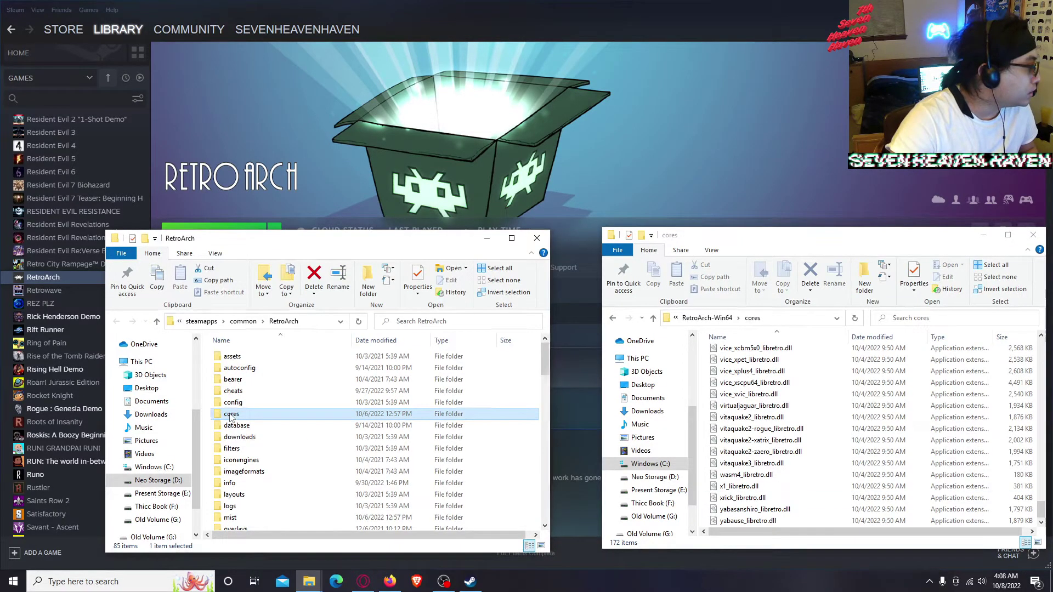
click(158, 321)
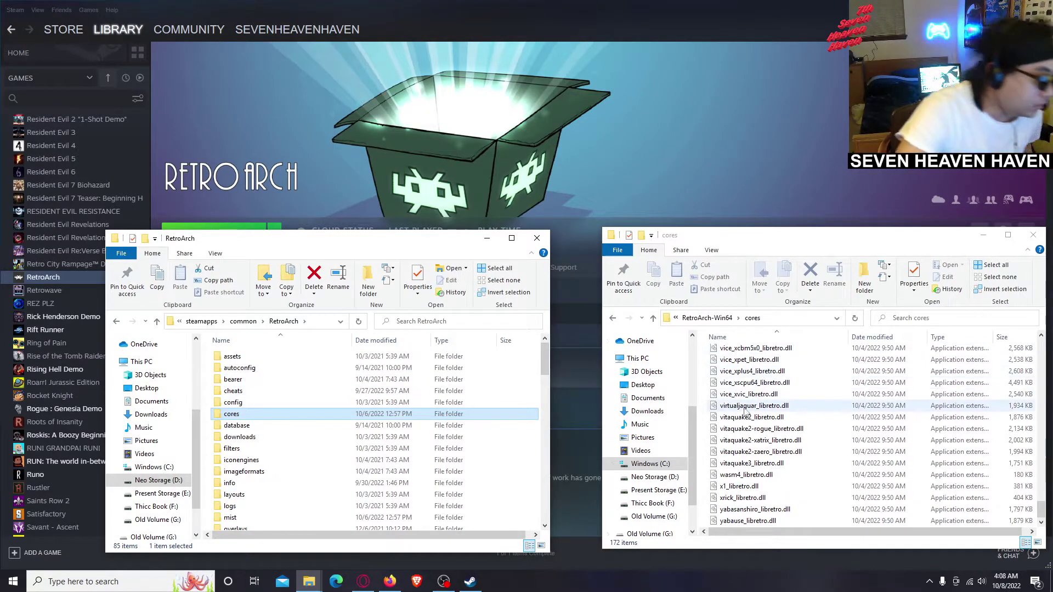
Step: Copy all files from the extracted cores folder into the RetroArch install folder's cores folder, skipping files with the same names
scroll(745, 413, up, 13)
scroll(744, 413, up, 20)
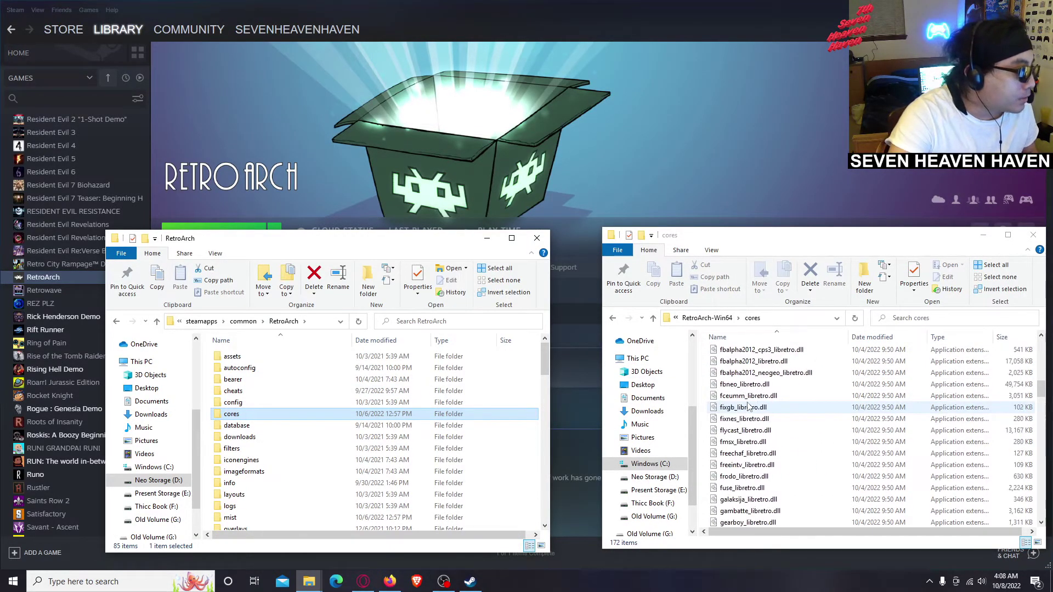
click(741, 353)
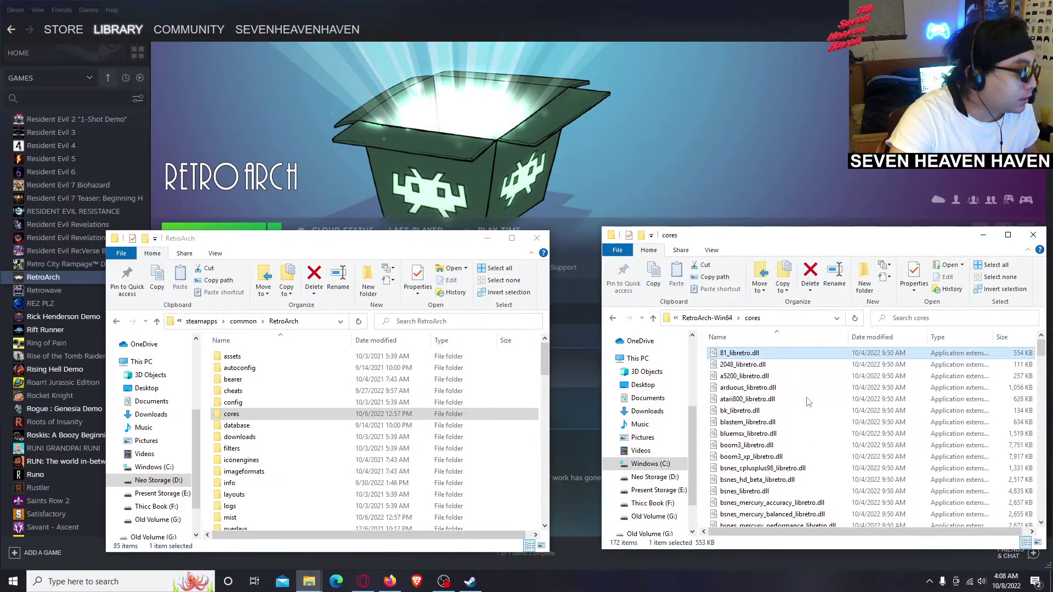
mouse_move(1043, 351)
mouse_down()
mouse_move(1030, 487)
mouse_move(1040, 340)
mouse_up()
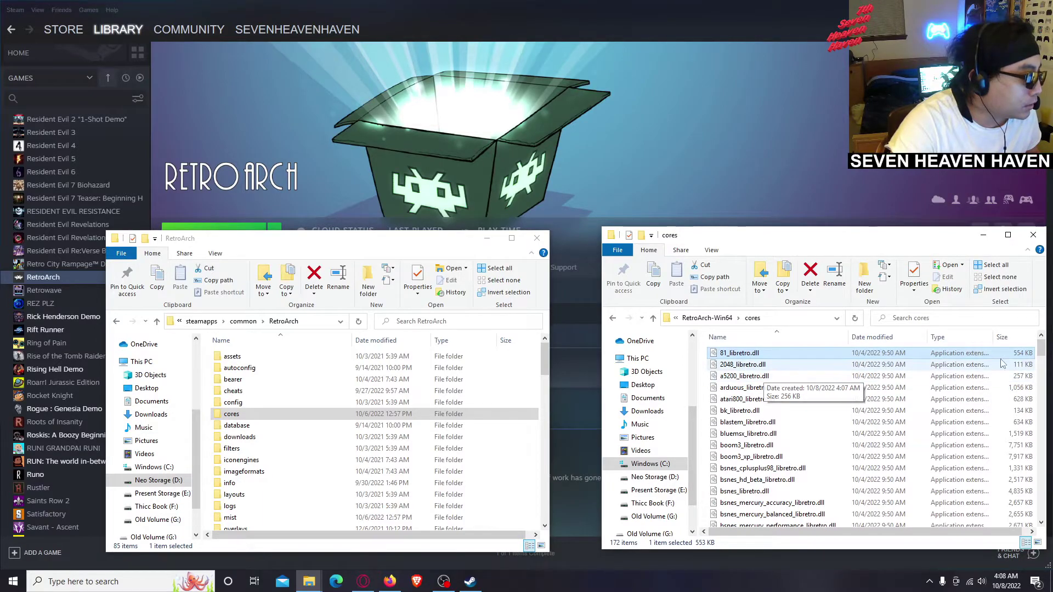
drag(1041, 356, 1041, 522)
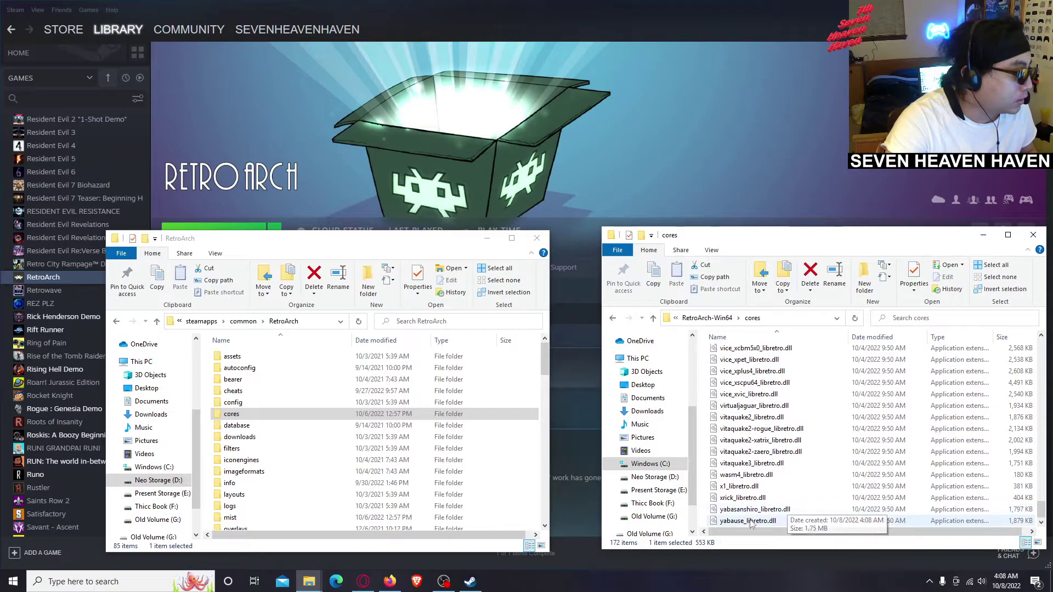
key(ctrl+a)
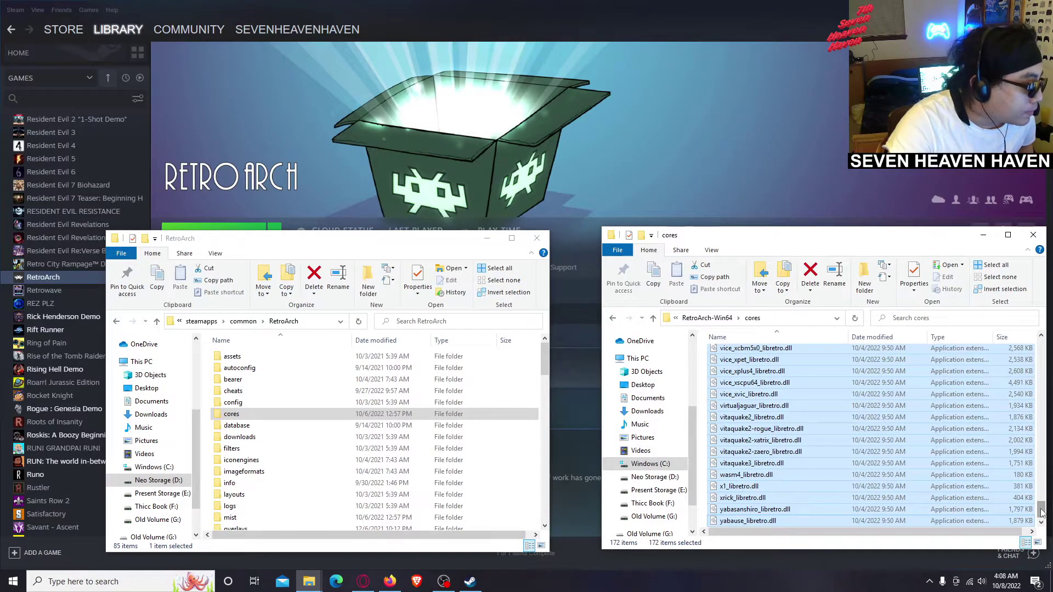
drag(1041, 513, 1046, 336)
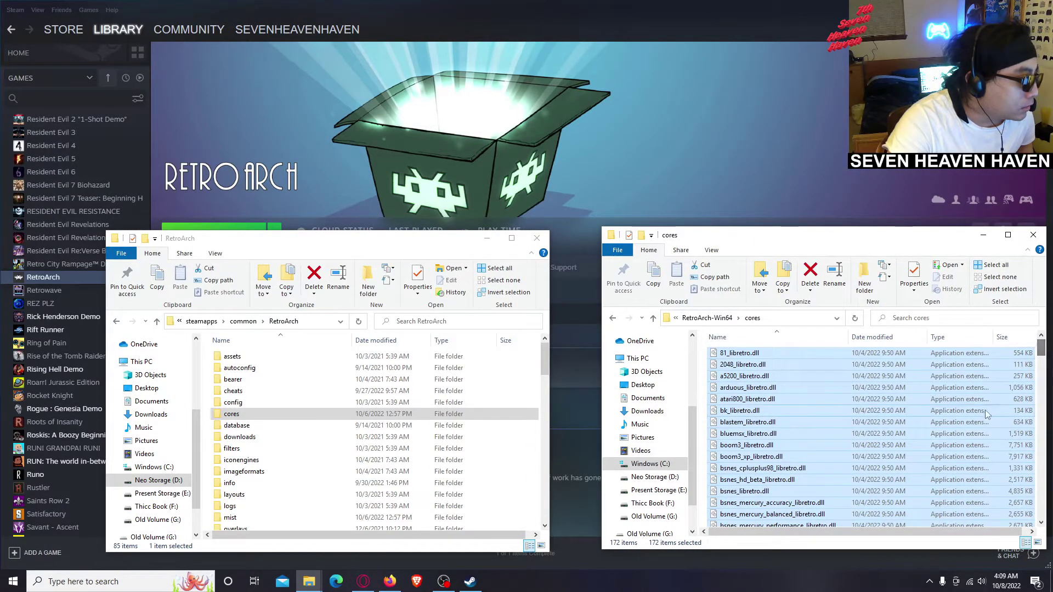
drag(1042, 347, 1042, 510)
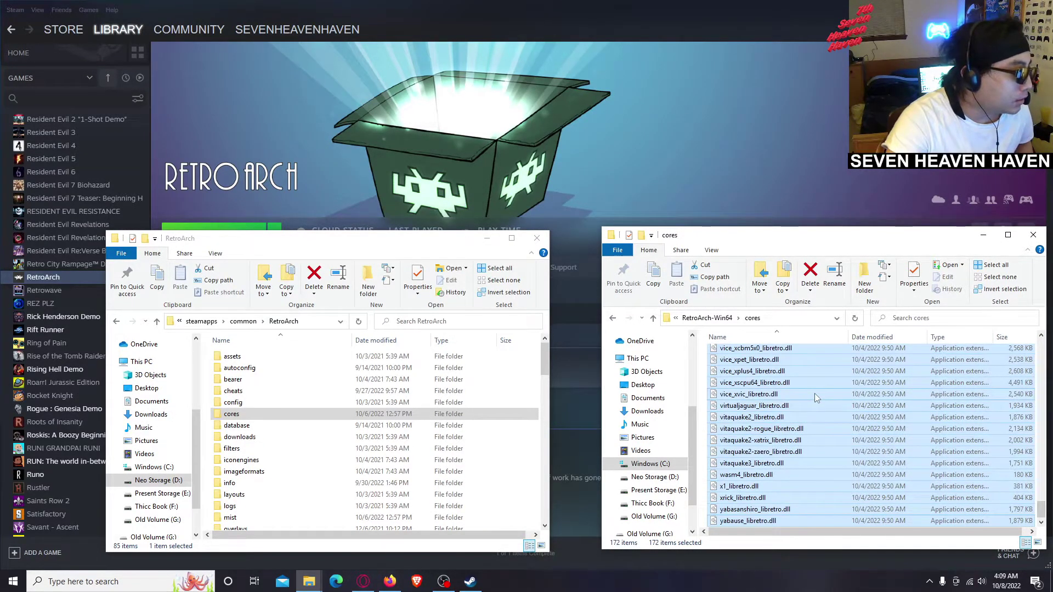
drag(815, 393, 237, 414)
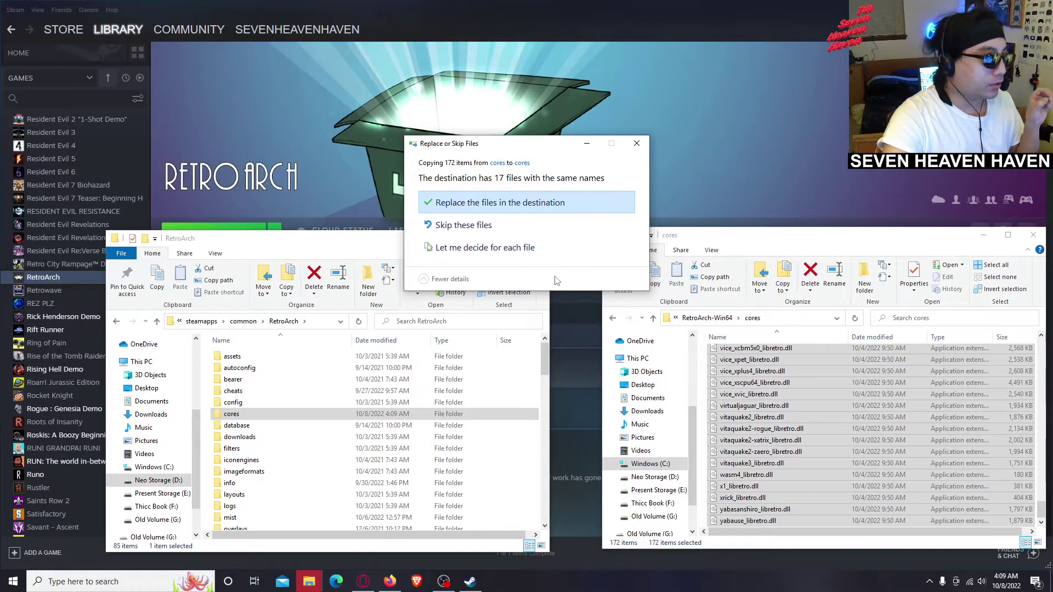
click(492, 233)
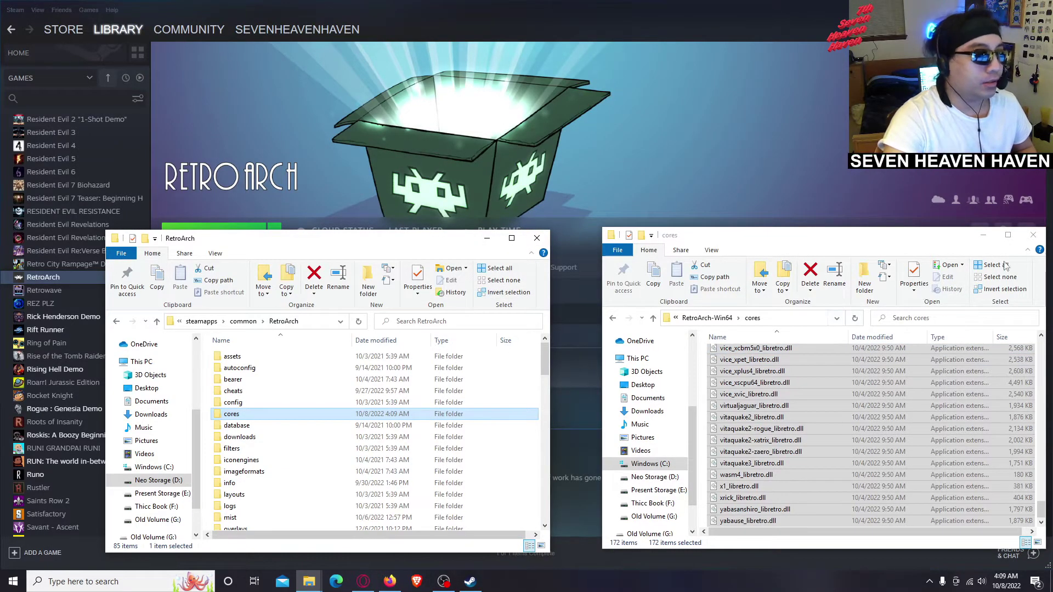
Step: Close the extracted cores window and the RetroArch install folder window
click(1034, 235)
drag(455, 246, 952, 254)
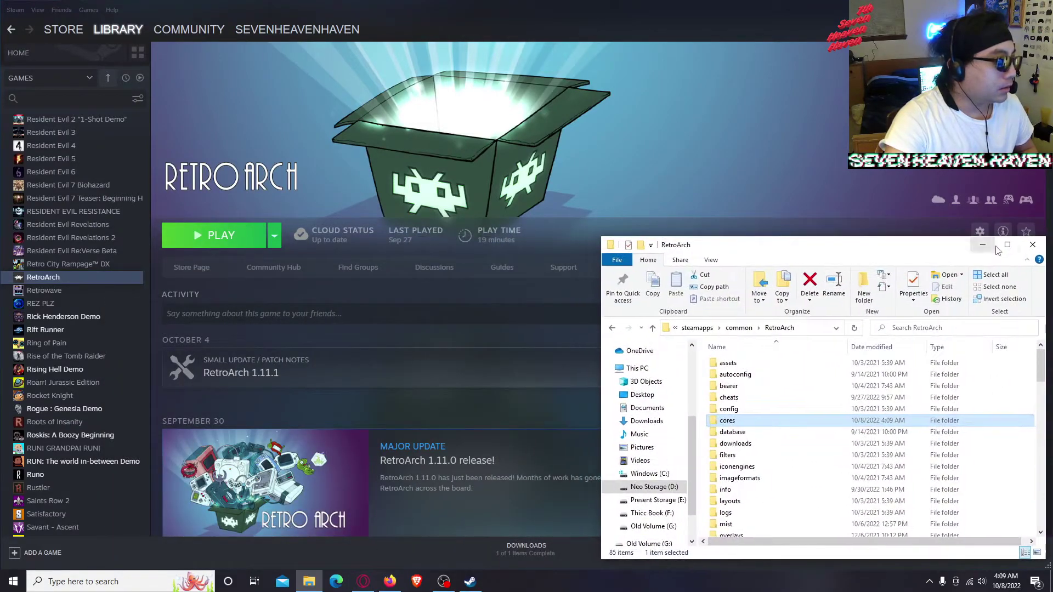
click(1029, 247)
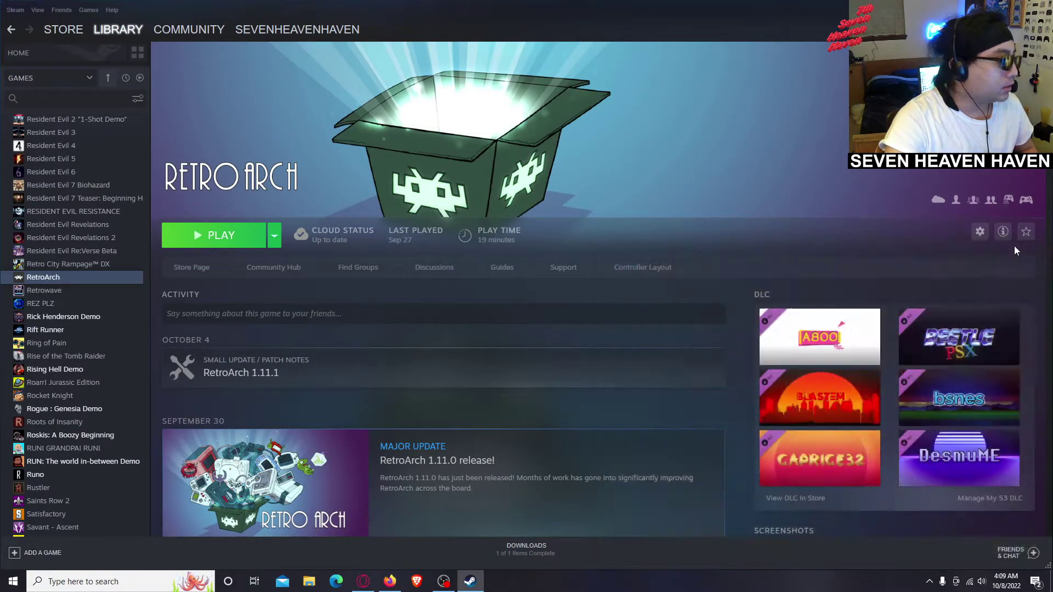
Step: Launch RetroArch, first from its Steam page and again from its desktop shortcut, and move its window aside
click(239, 240)
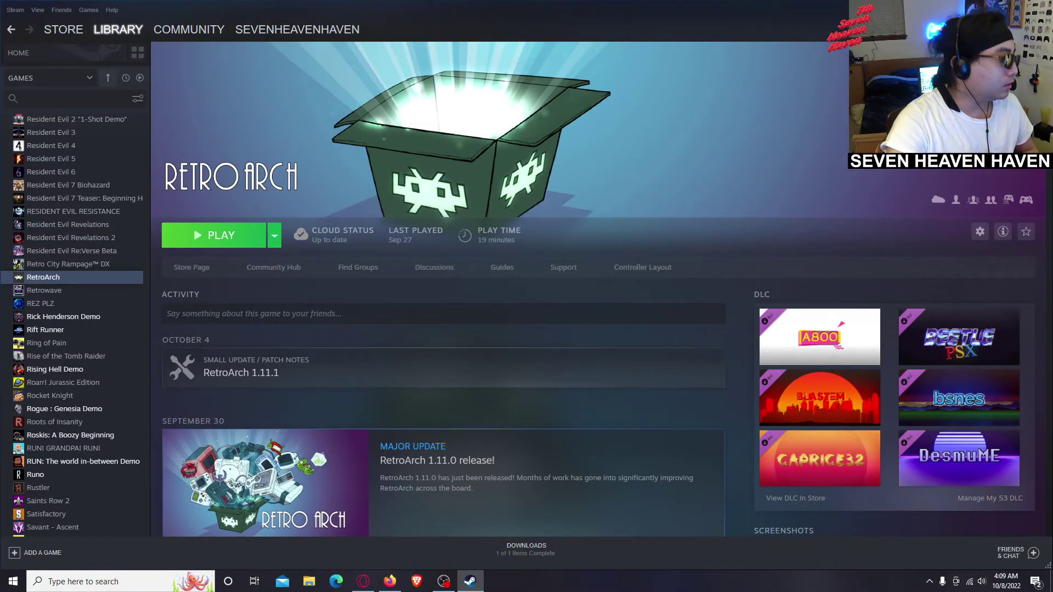
key(alt+Tab)
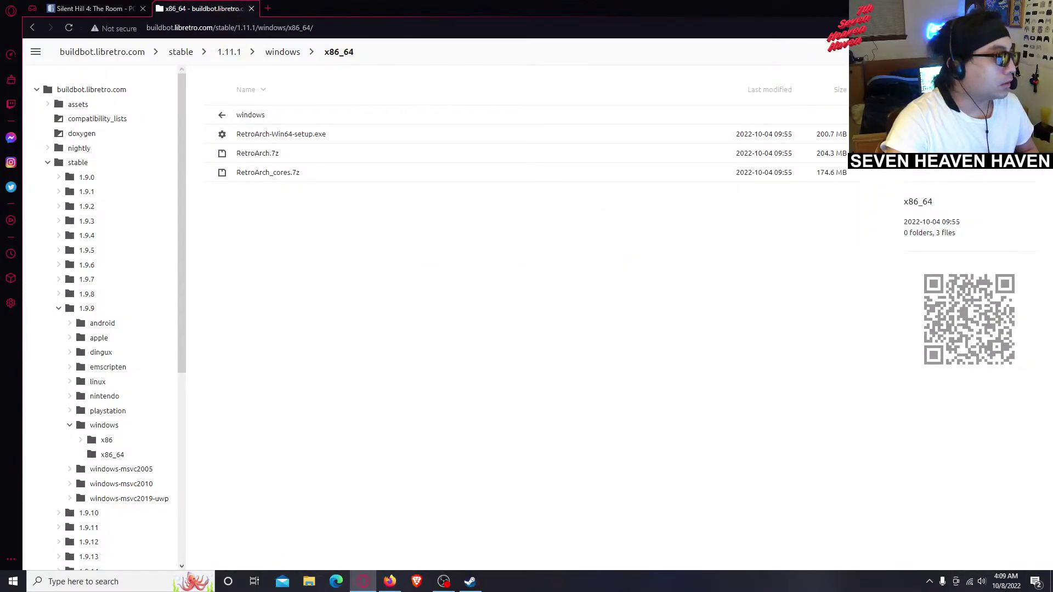
key(super+d)
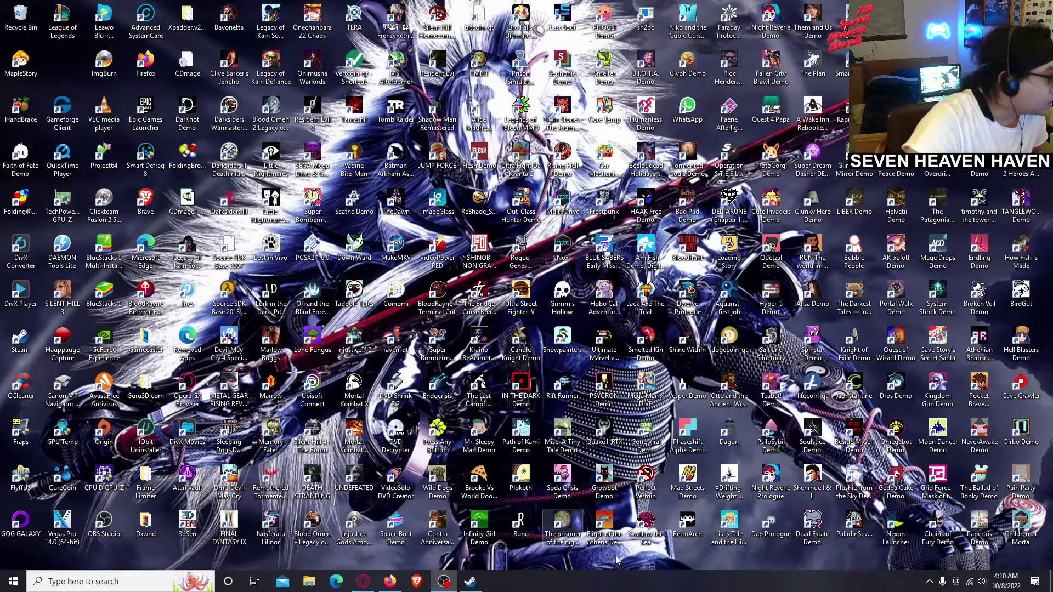
double_click(696, 522)
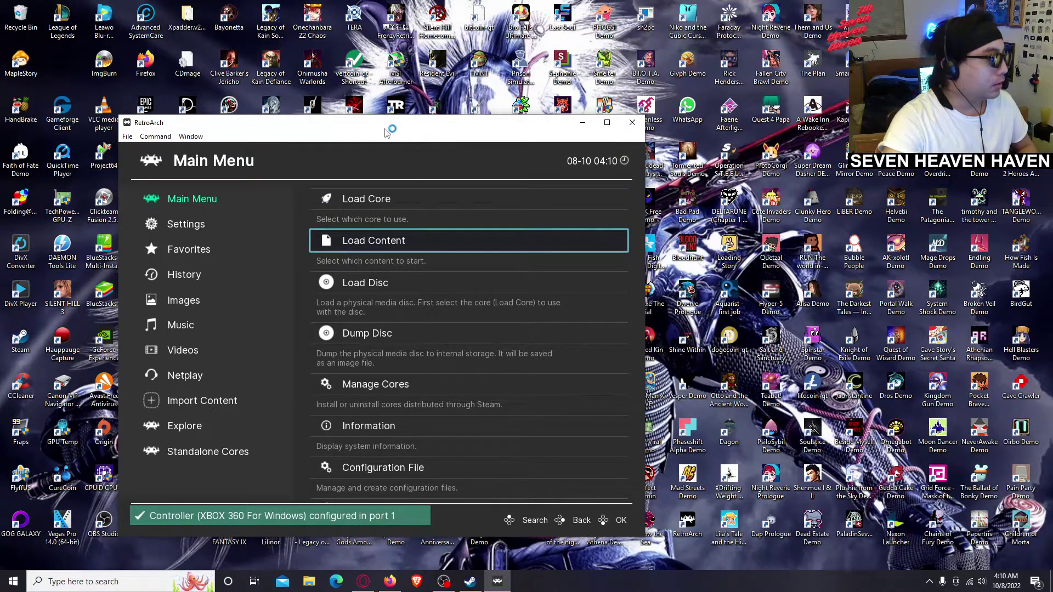
drag(385, 129, 773, 149)
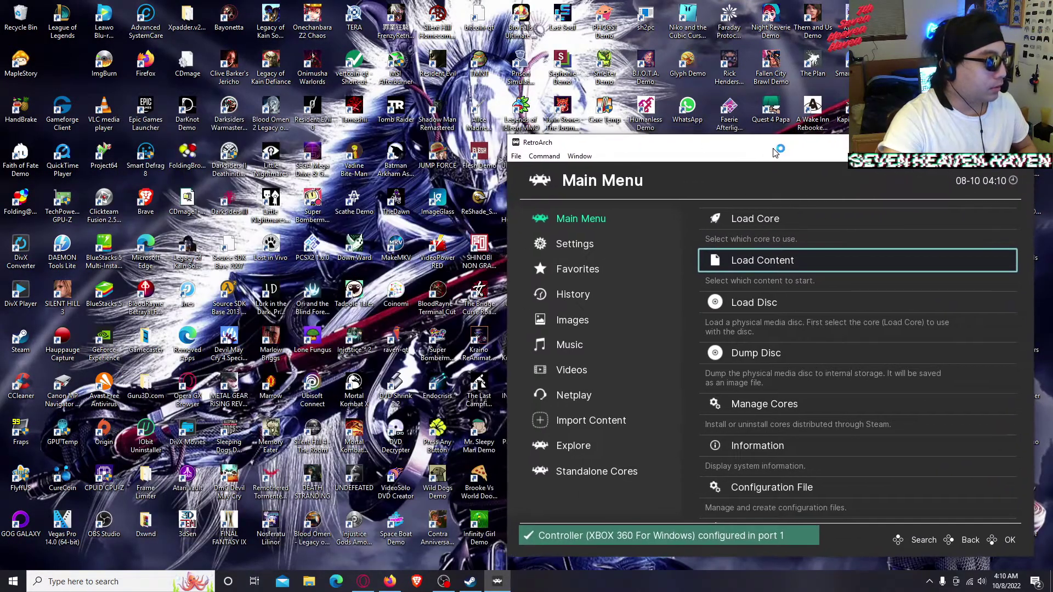
Step: Open RetroArch's Load Core list, look through the cores from 2048_libretro.dll down to the pcsx2 entries, and return to the main menu
click(742, 219)
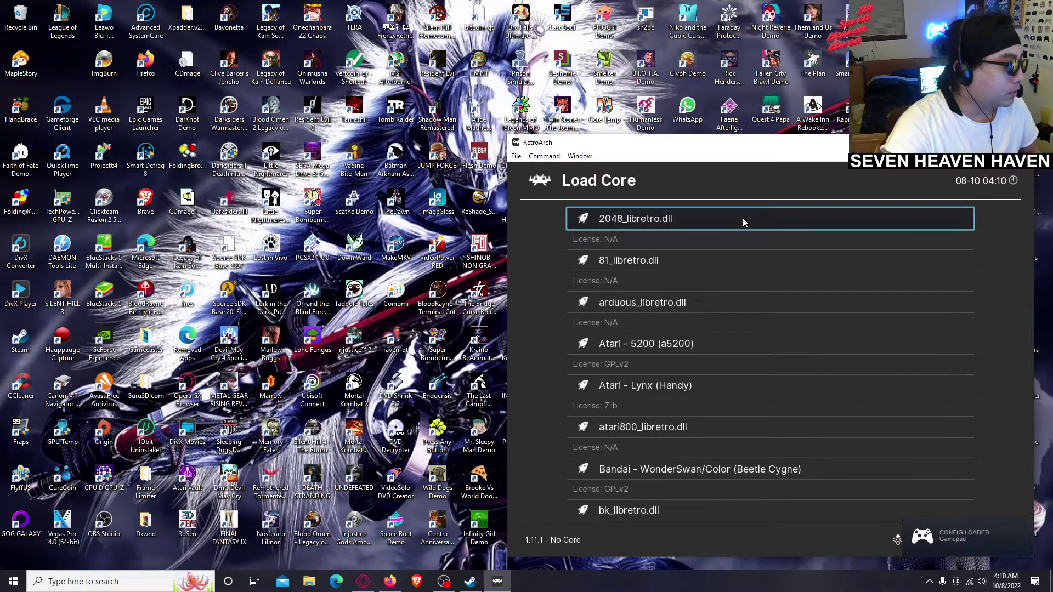
scroll(698, 318, down, 5)
scroll(699, 323, down, 20)
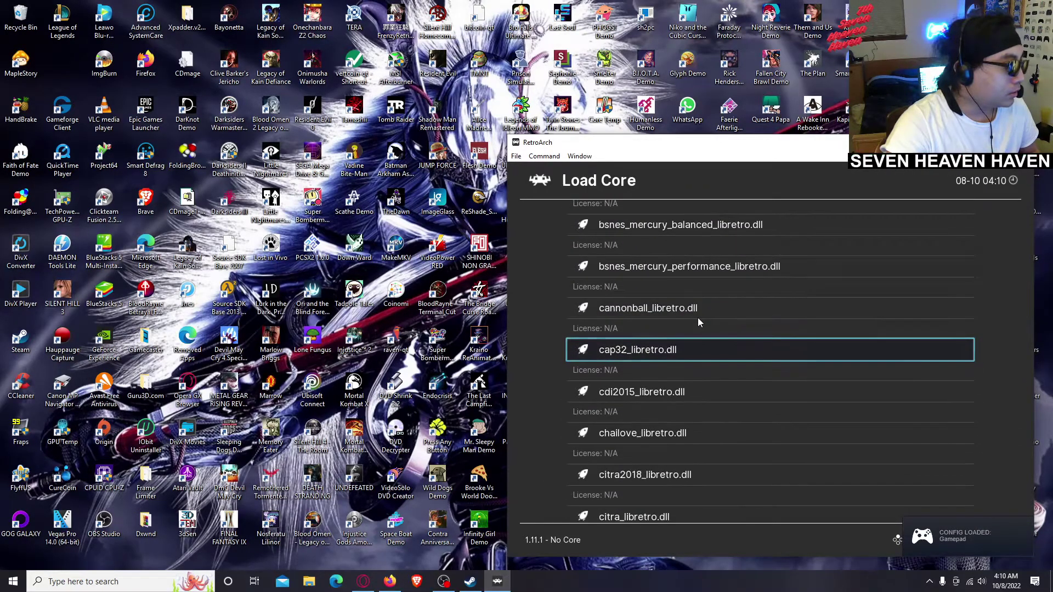
scroll(698, 321, down, 20)
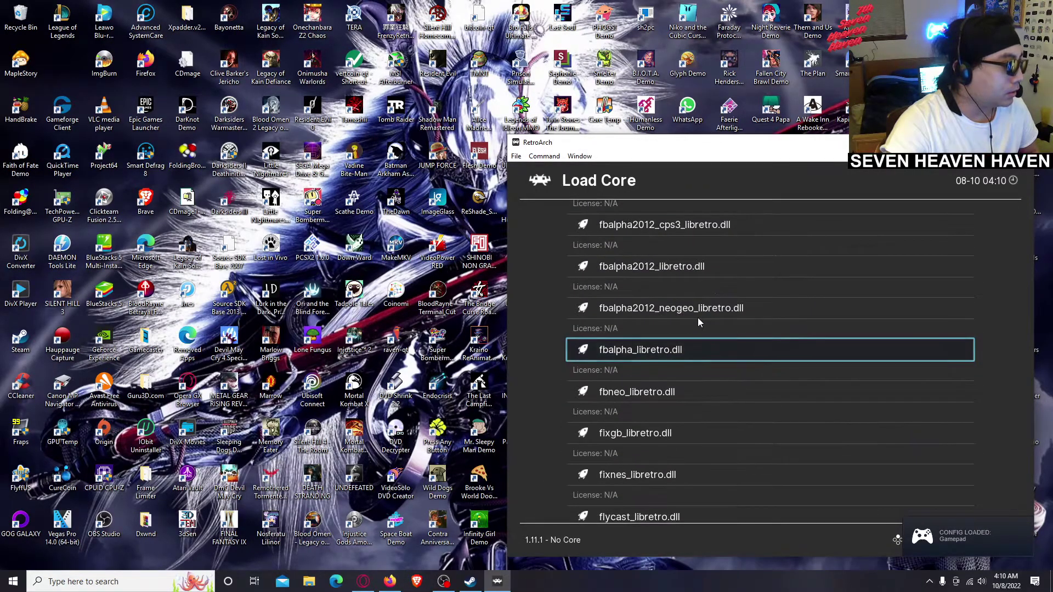
scroll(697, 317, down, 20)
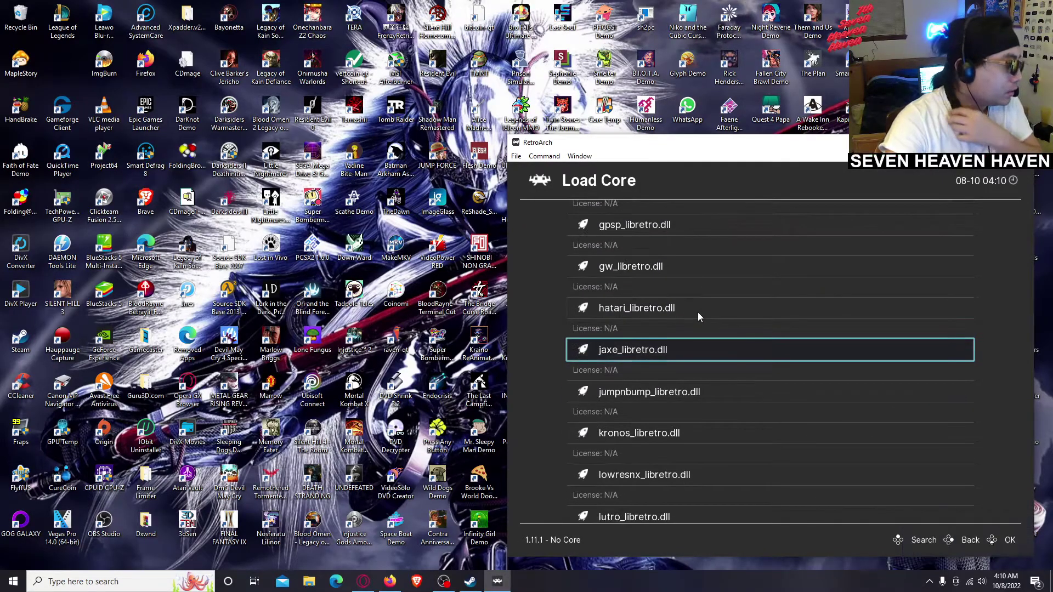
scroll(699, 310, down, 19)
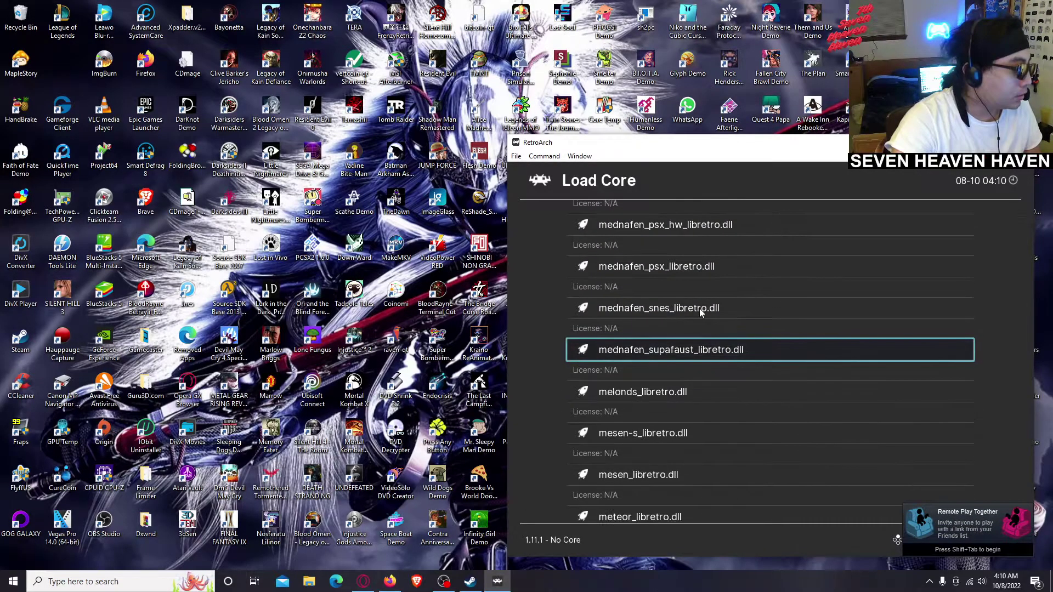
scroll(700, 310, down, 14)
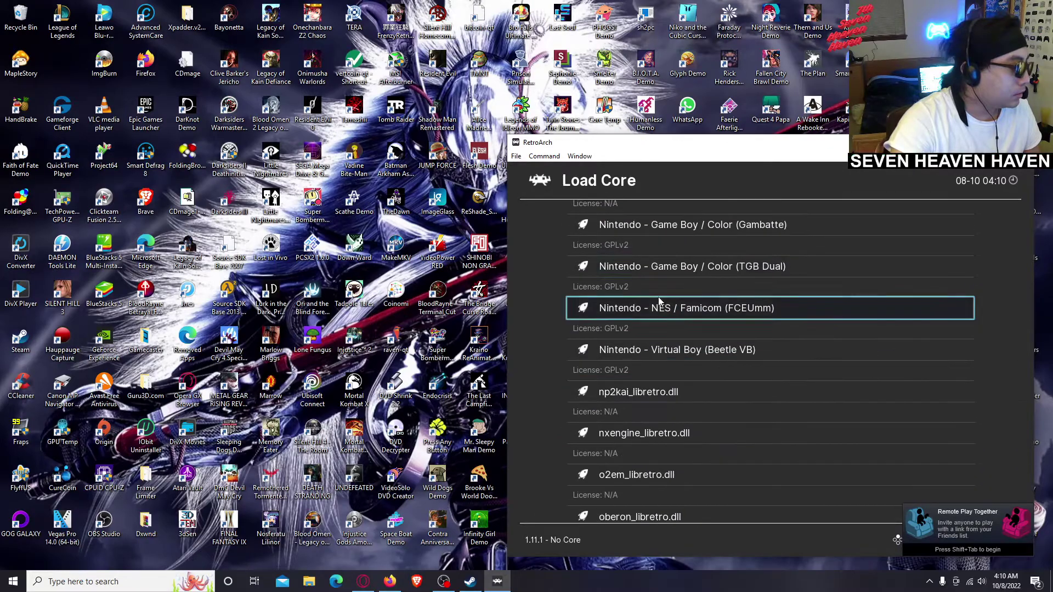
scroll(655, 311, down, 10)
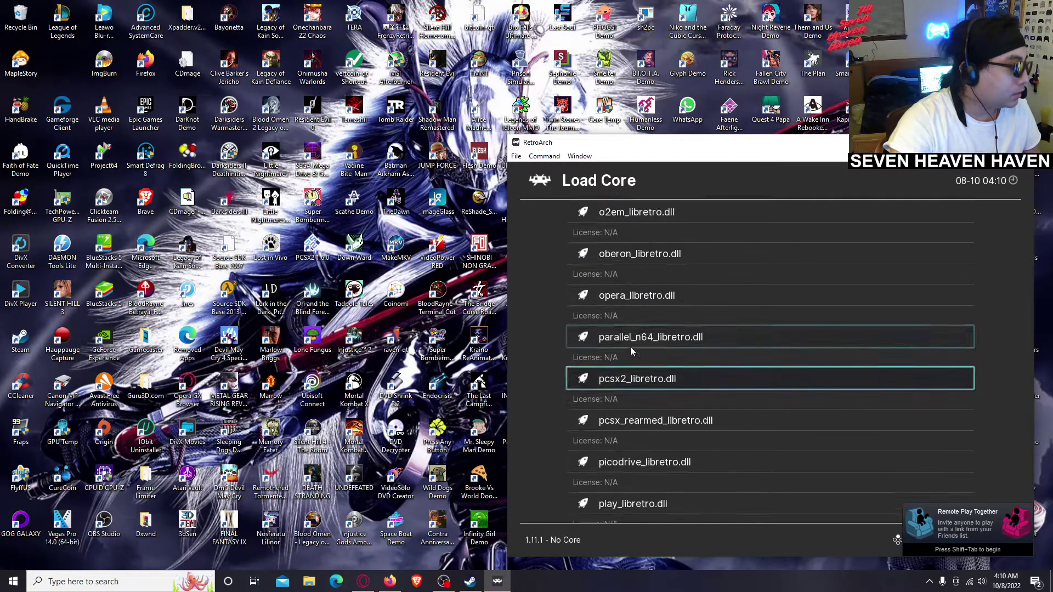
scroll(654, 379, up, 5)
scroll(620, 280, down, 2)
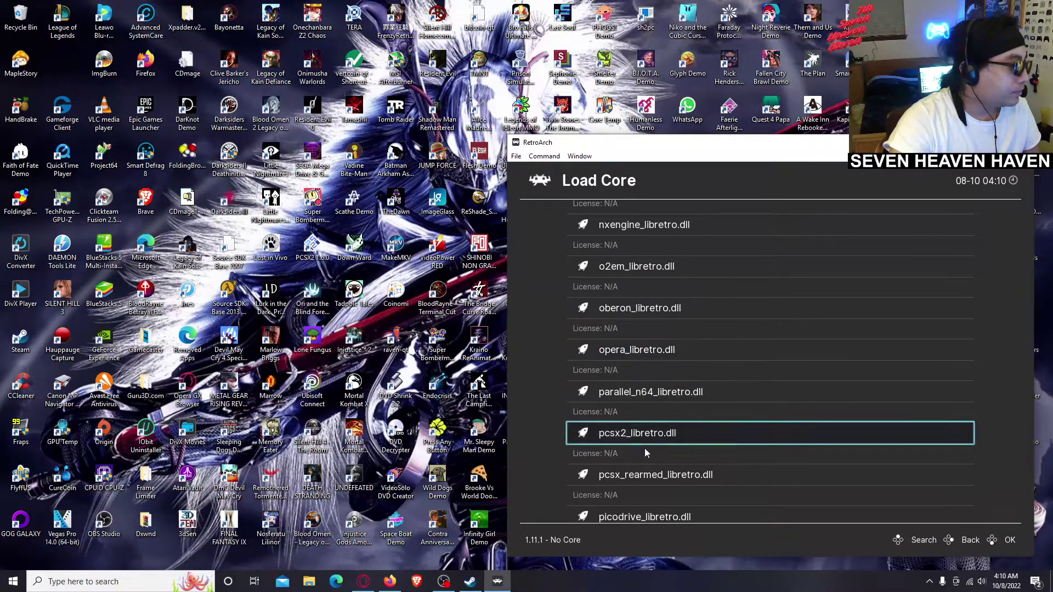
scroll(615, 274, up, 10)
right_click(615, 253)
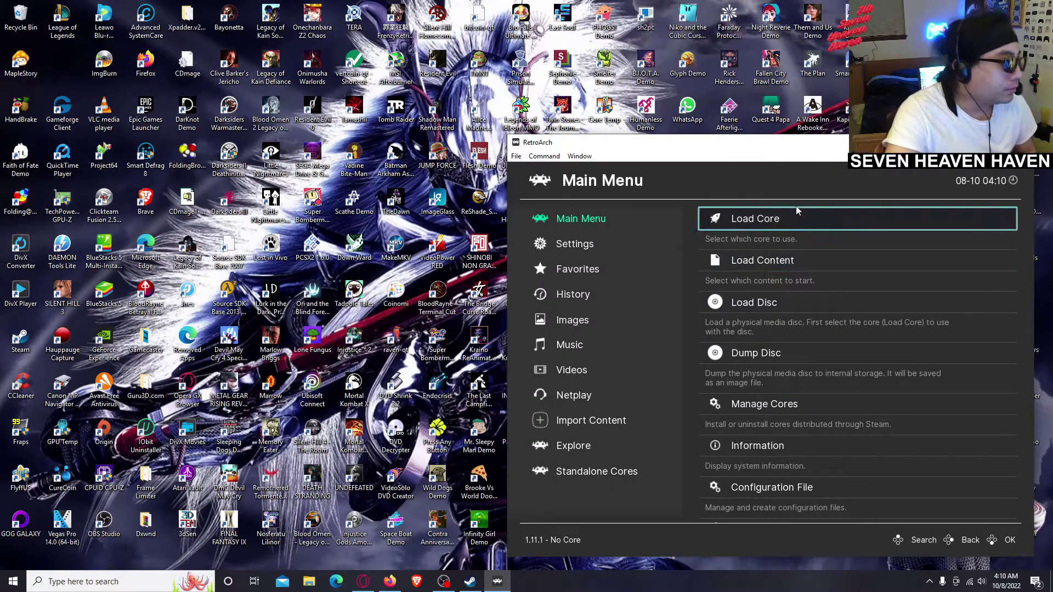
Step: Reopen the Load Core list to check its last entries, and quit RetroArch from the main menu
click(786, 222)
scroll(726, 304, up, 1)
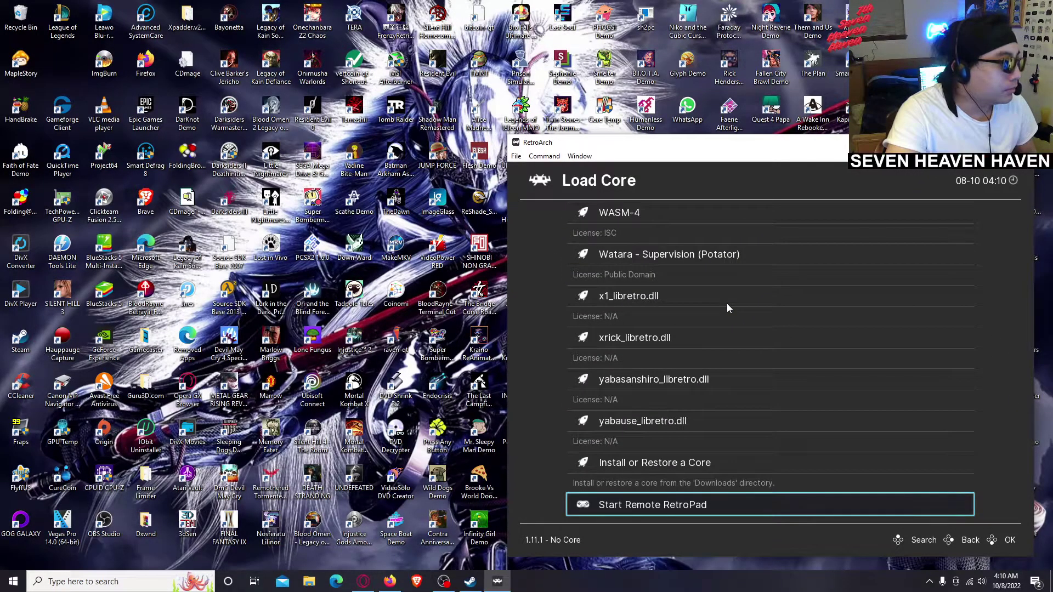
right_click(727, 304)
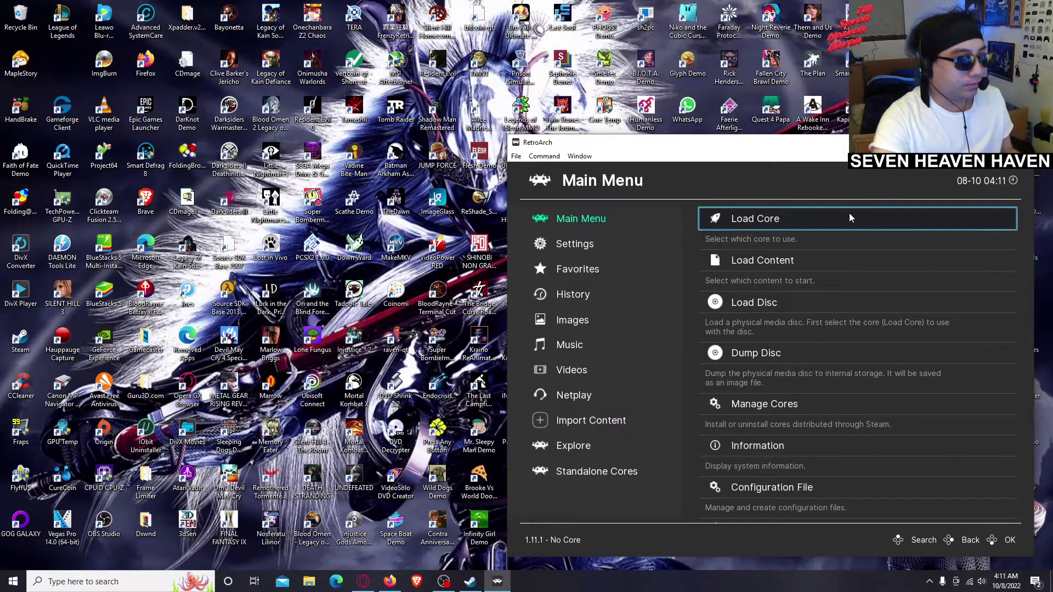
key(Escape)
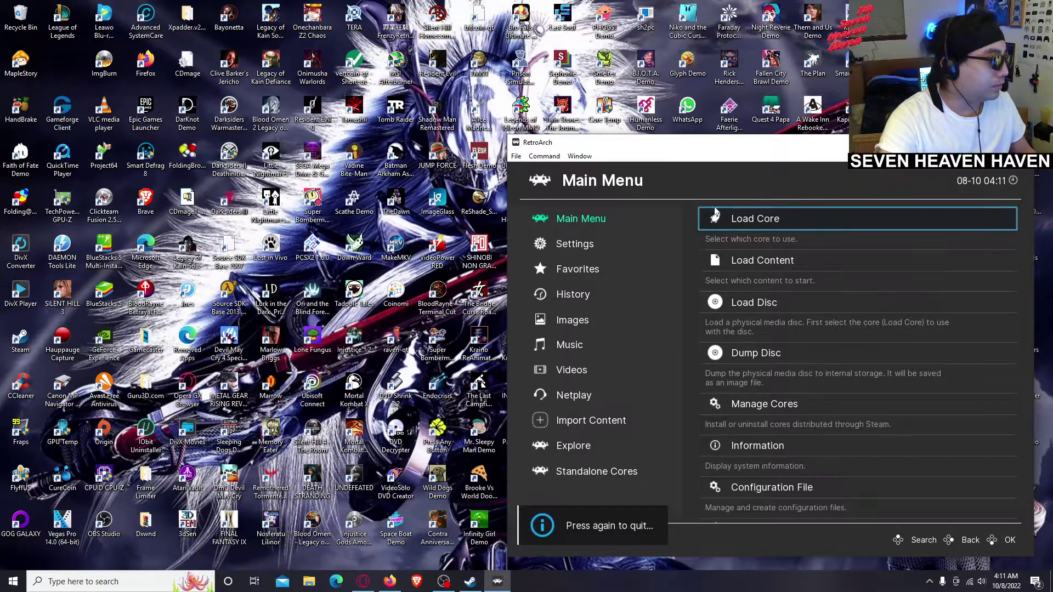
key(Escape)
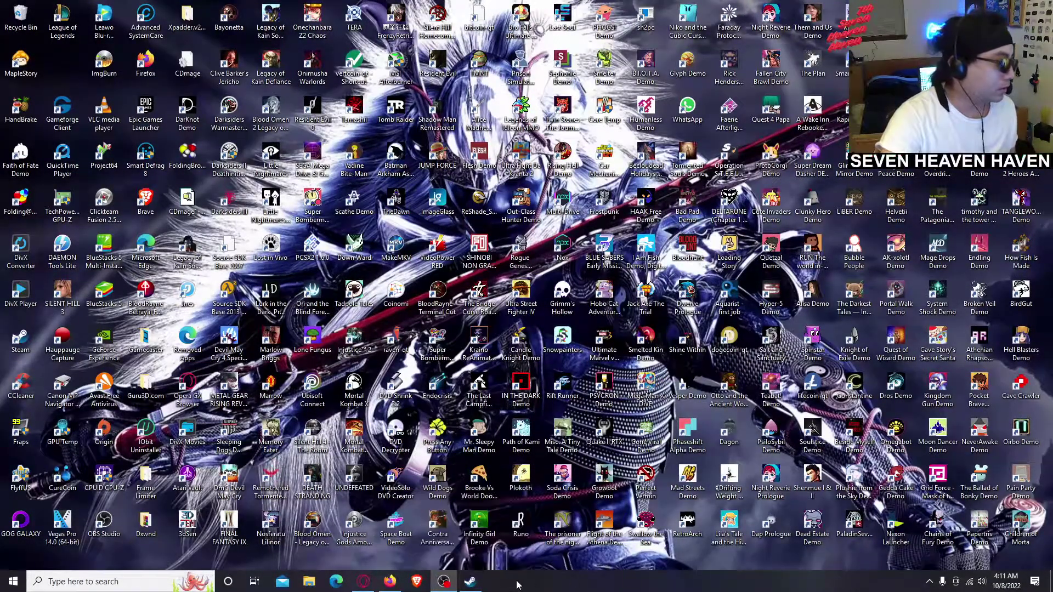
Step: Switch to Steam to view RetroArch's library page, check the hidden system tray icons, and return to the desktop
mouse_move(471, 582)
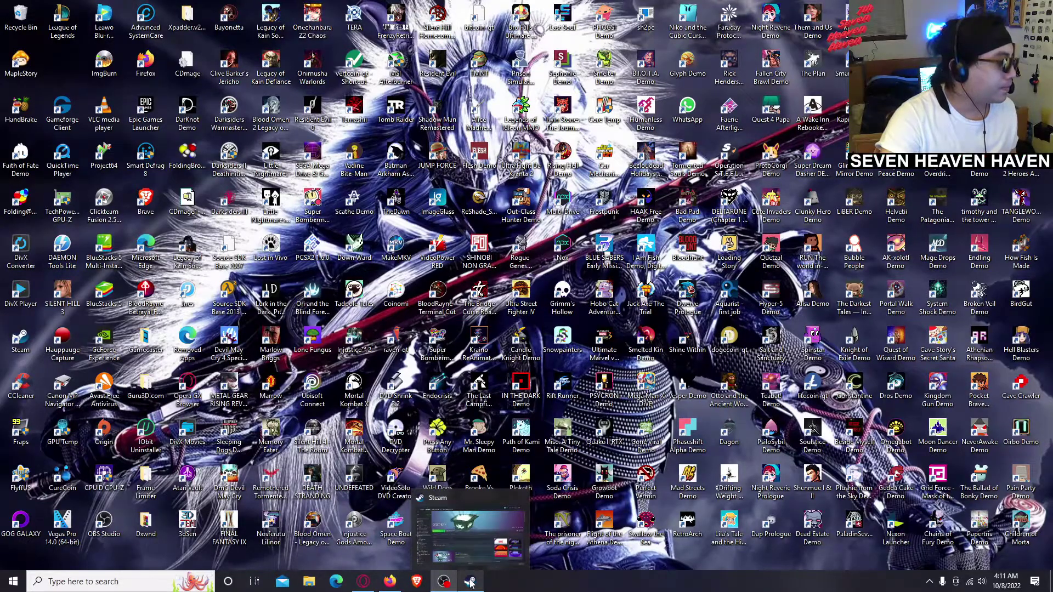
click(471, 583)
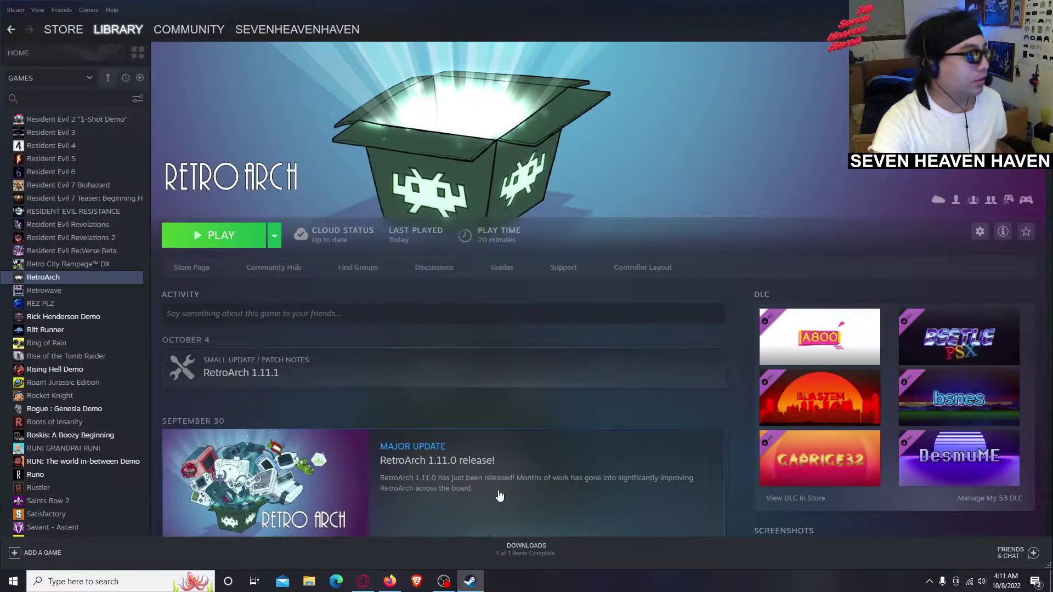
click(930, 583)
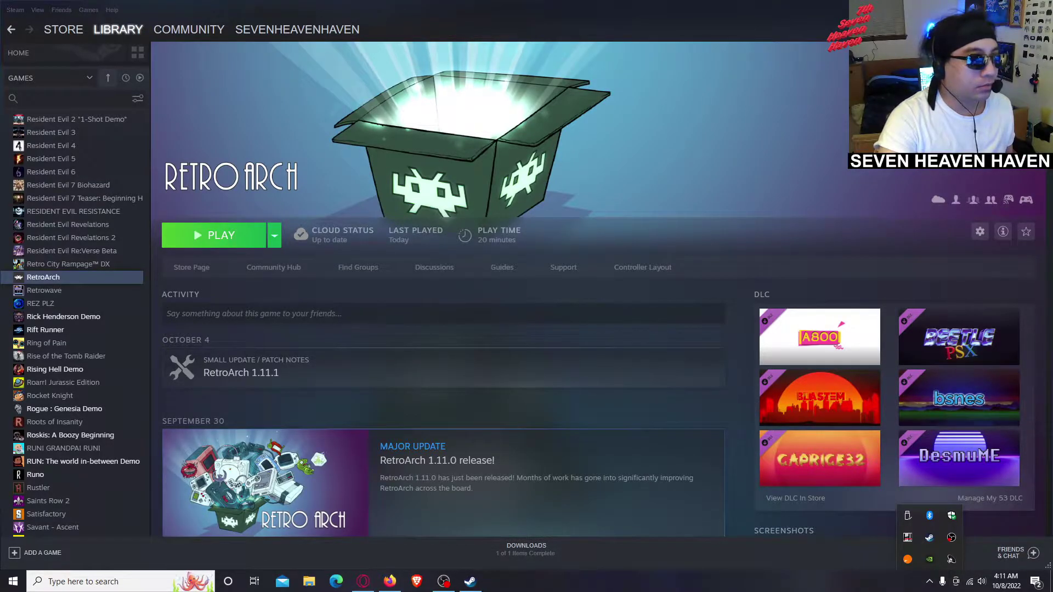
key(super+d)
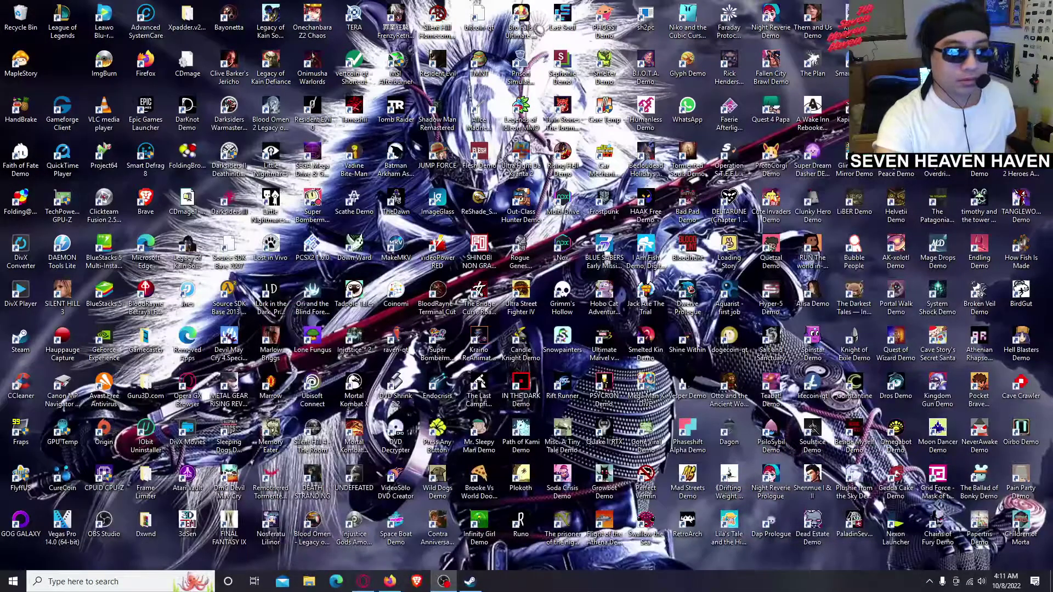